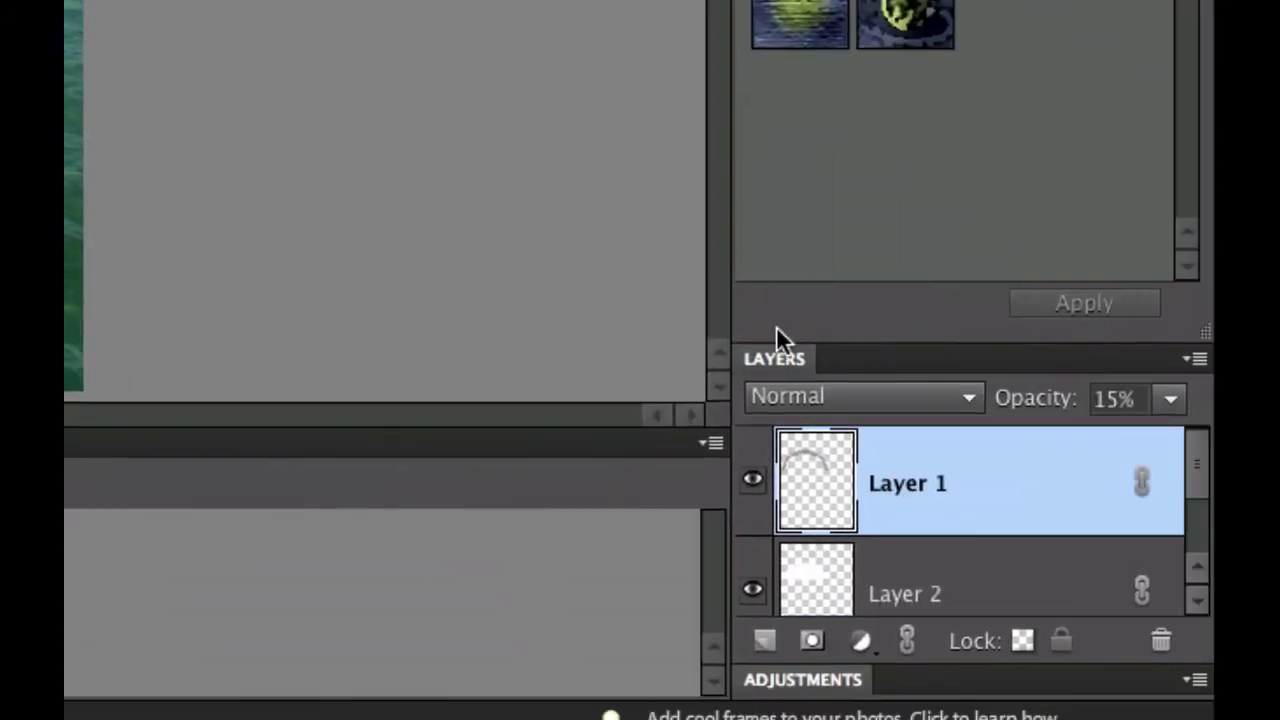
pyautogui.scroll(-3, 855, 443)
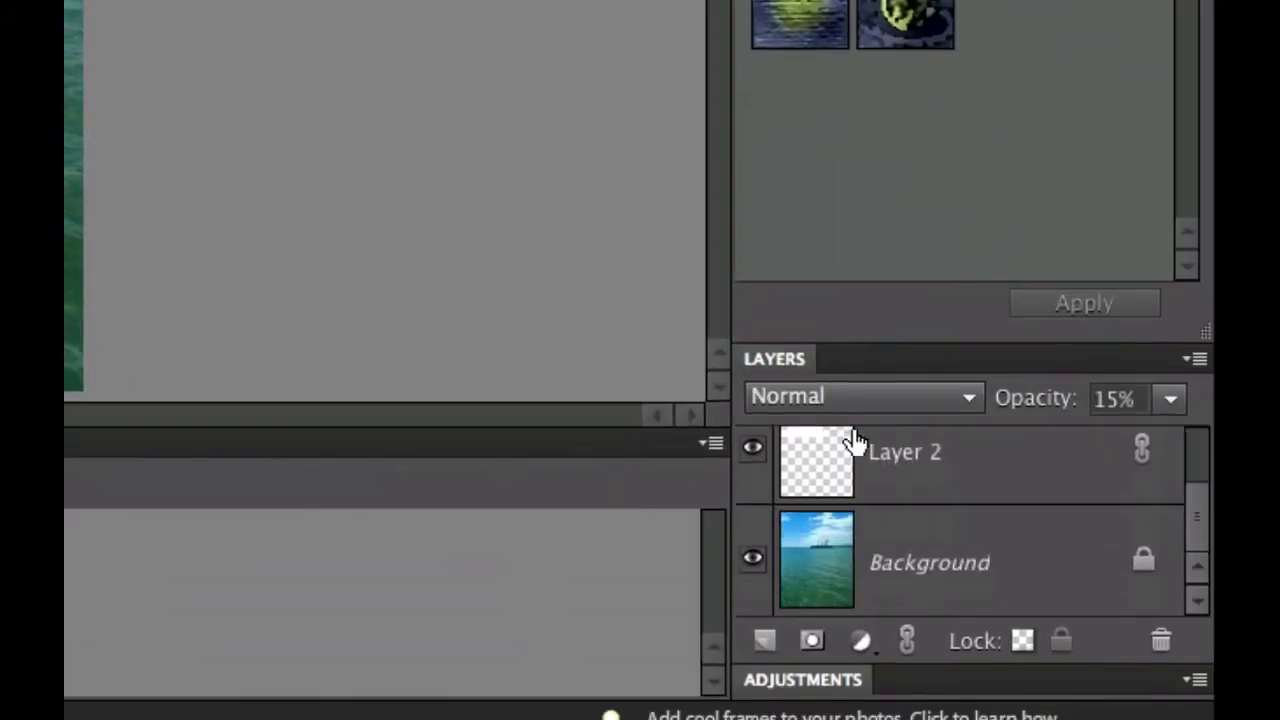
pyautogui.scroll(1, 828, 598)
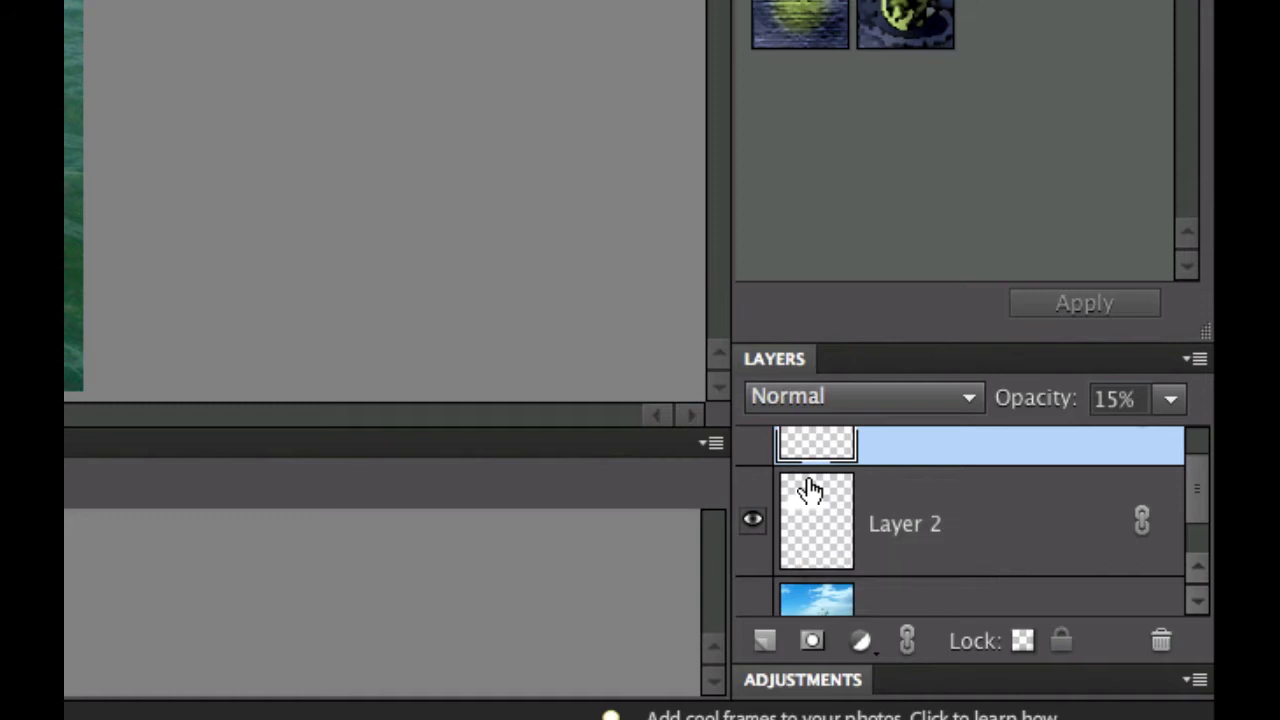
pyautogui.scroll(1, 808, 490)
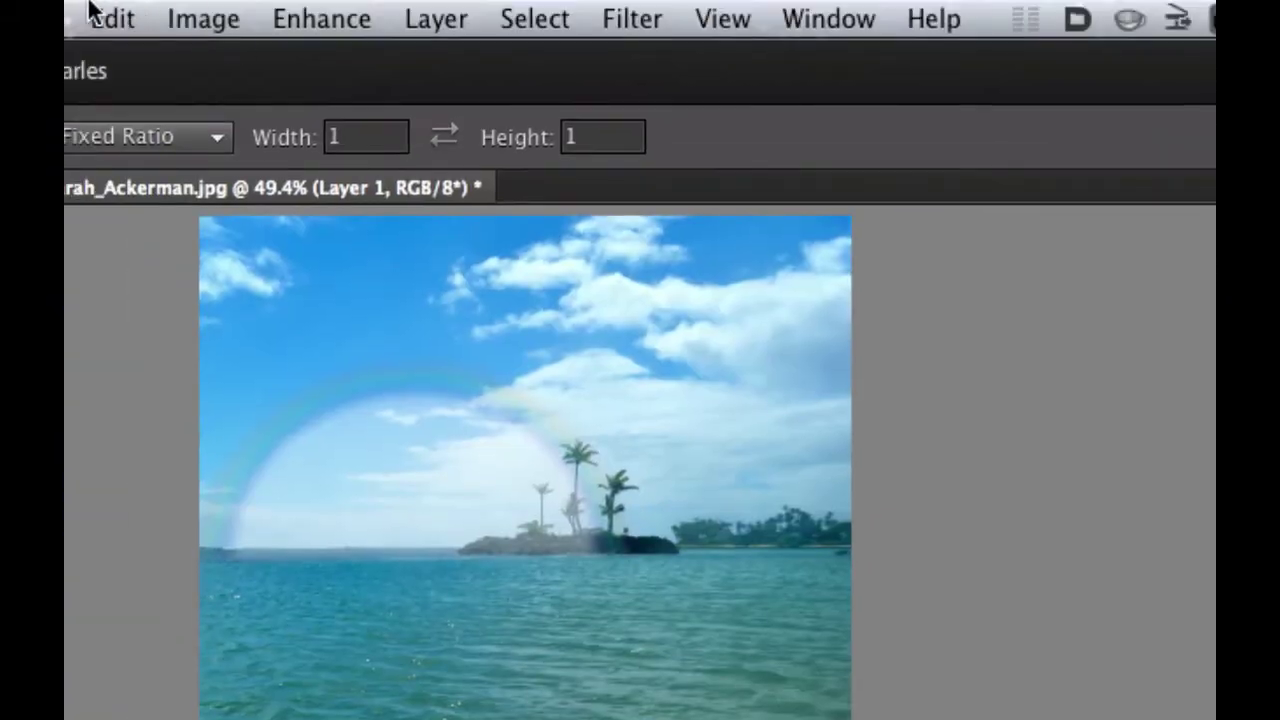
# Revert the photo to its saved state and straighten it along the horizon line.
pyautogui.click(92, 12)
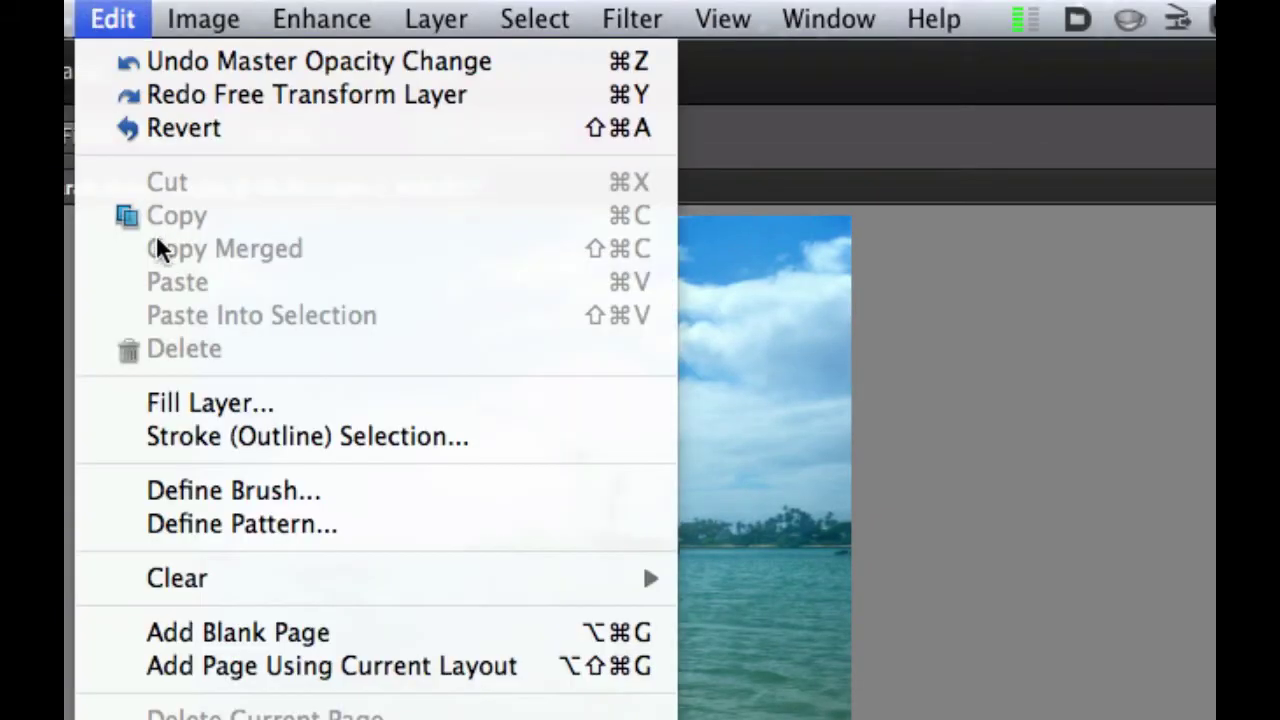
pyautogui.click(168, 138)
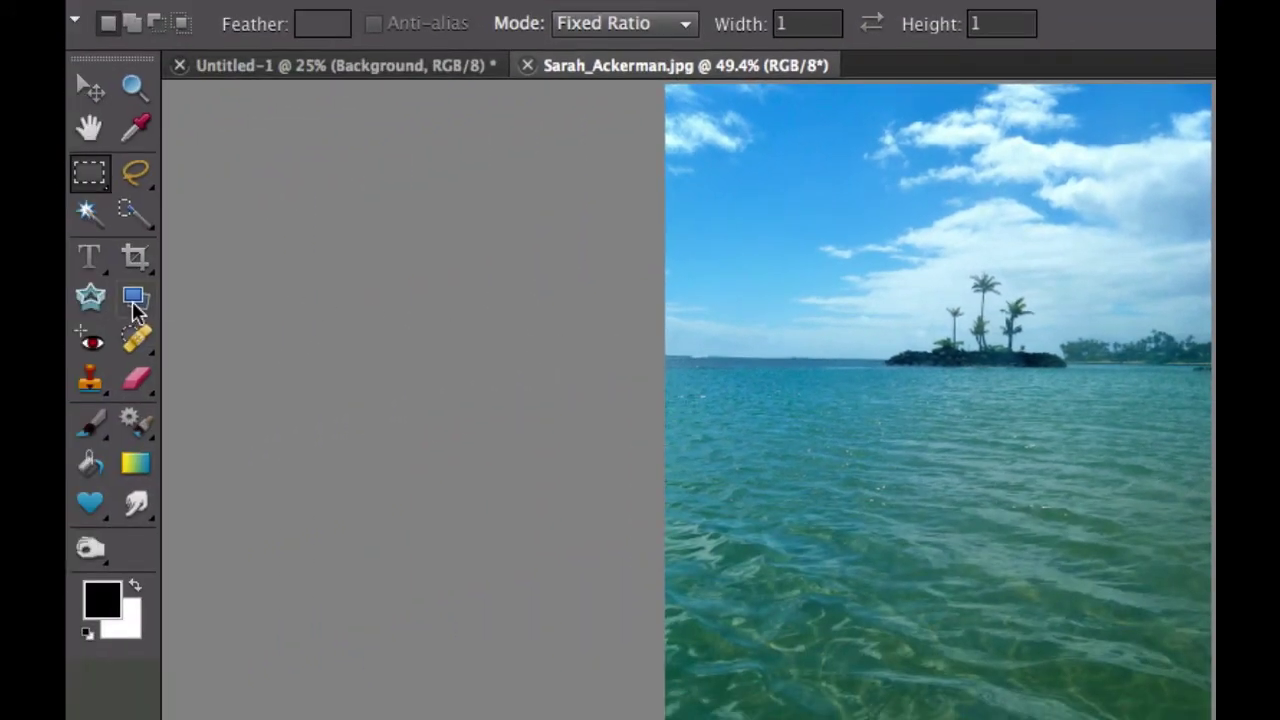
pyautogui.click(136, 300)
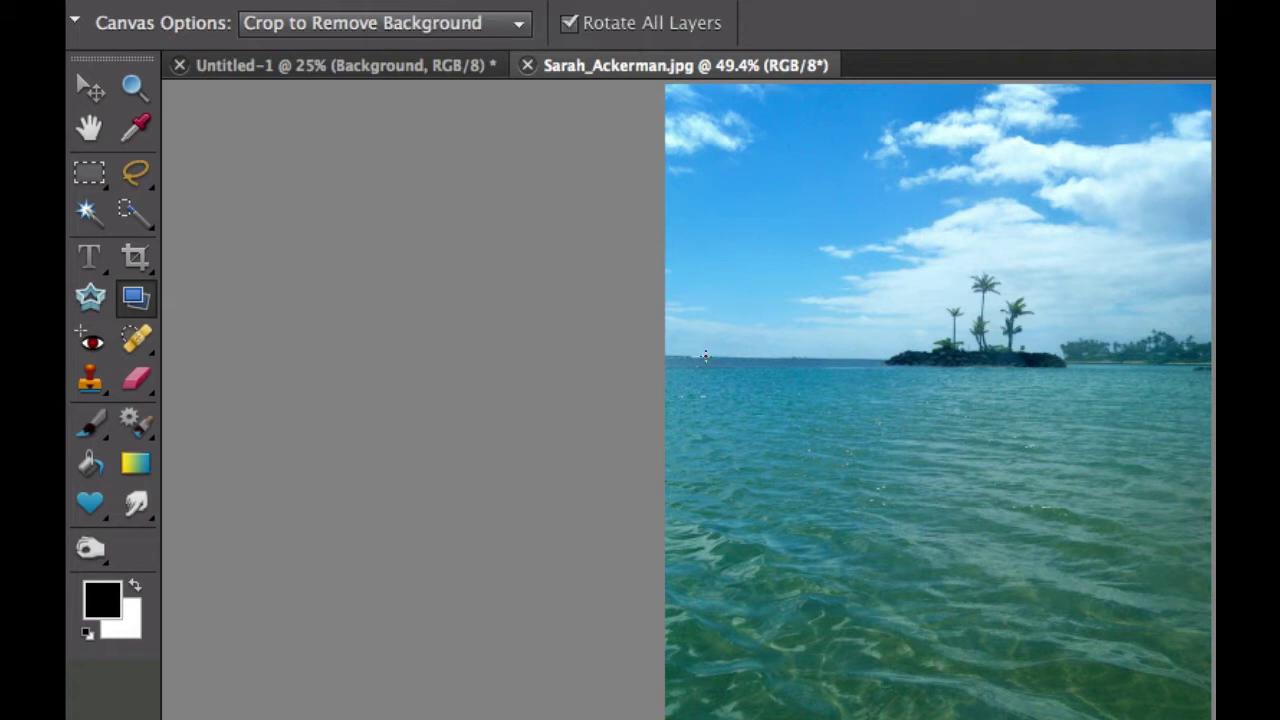
pyautogui.moveTo(705, 356); pyautogui.dragTo(873, 356)
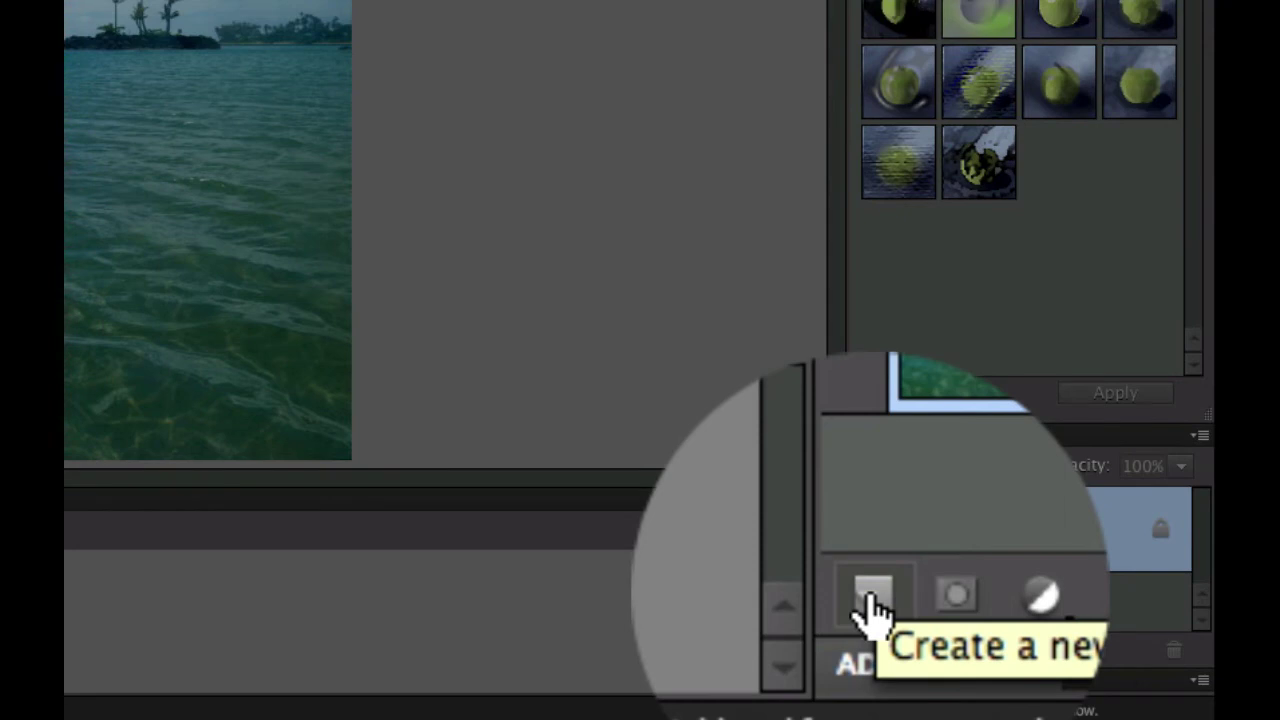
# On a new layer, draw a thin Transparent Rainbow gradient band across the sky above the island.
pyautogui.click(871, 651)
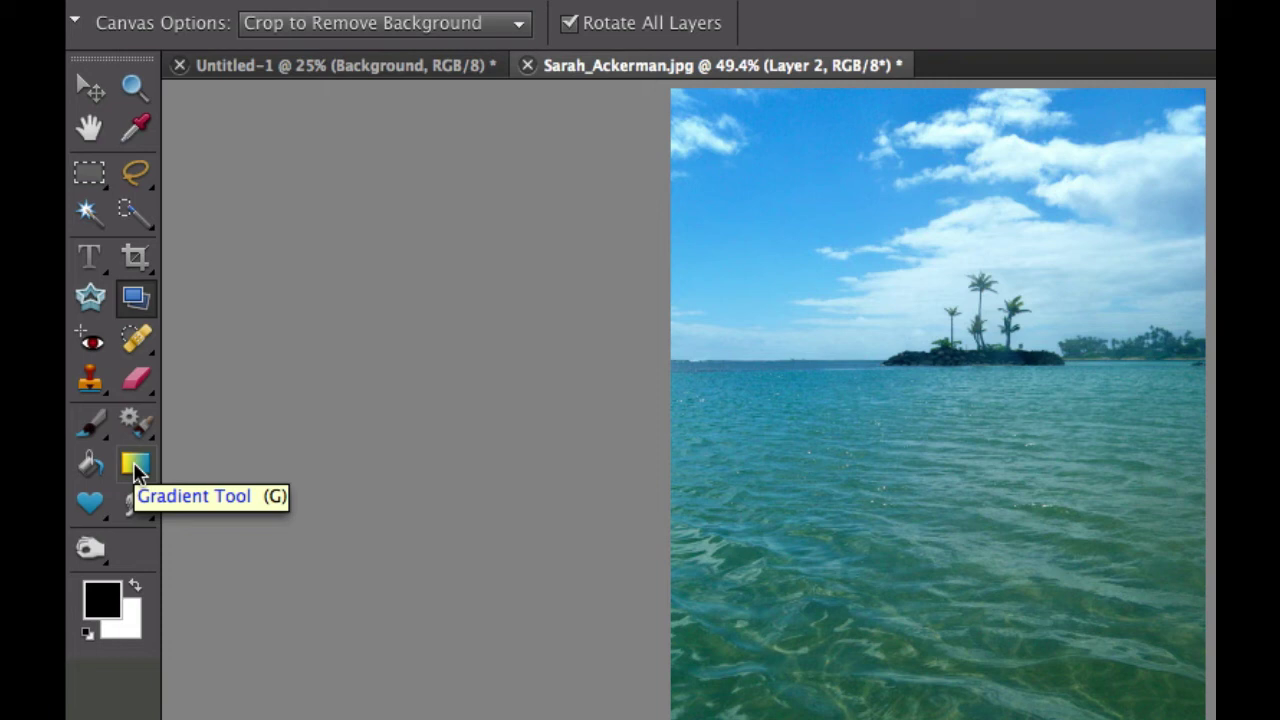
pyautogui.click(135, 466)
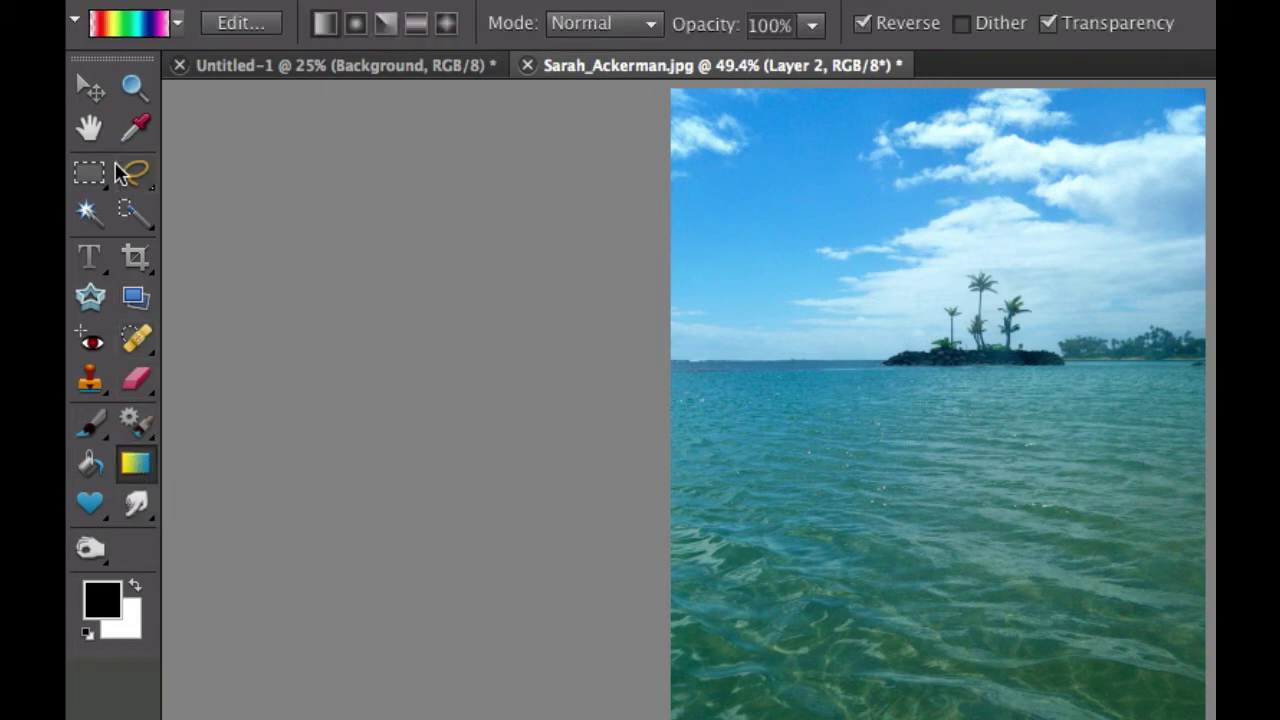
pyautogui.click(177, 22)
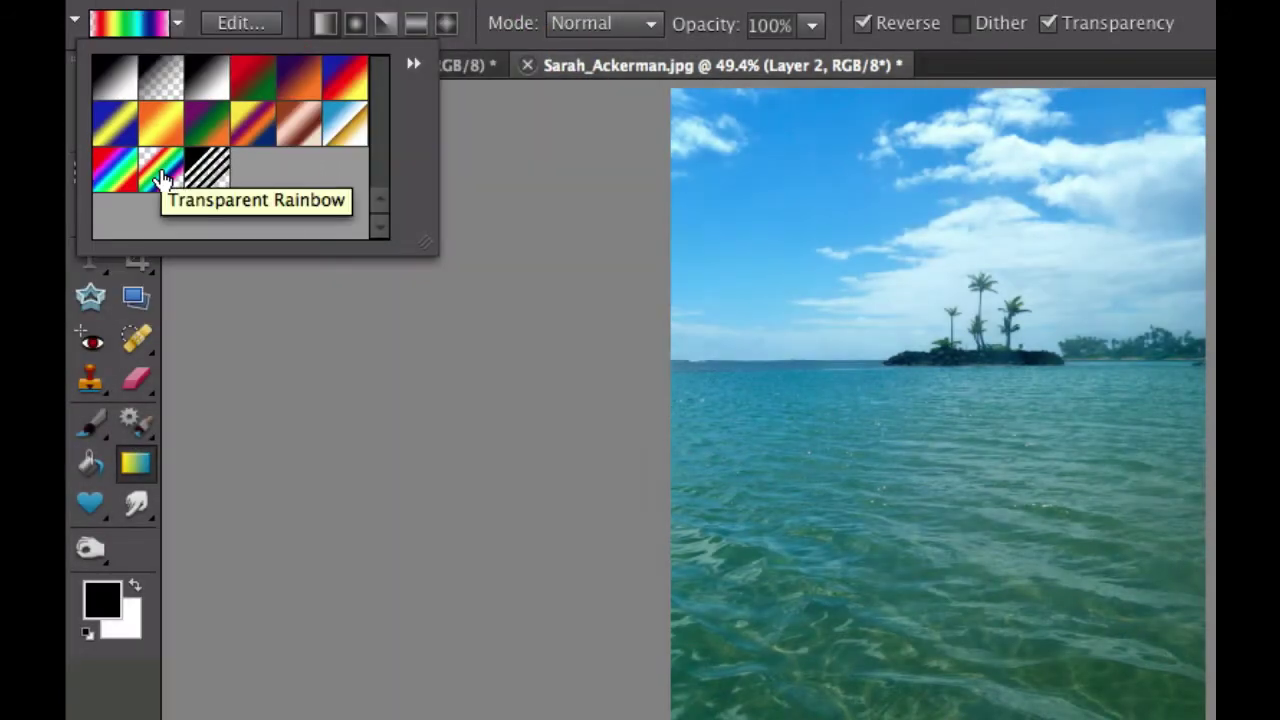
pyautogui.click(162, 176)
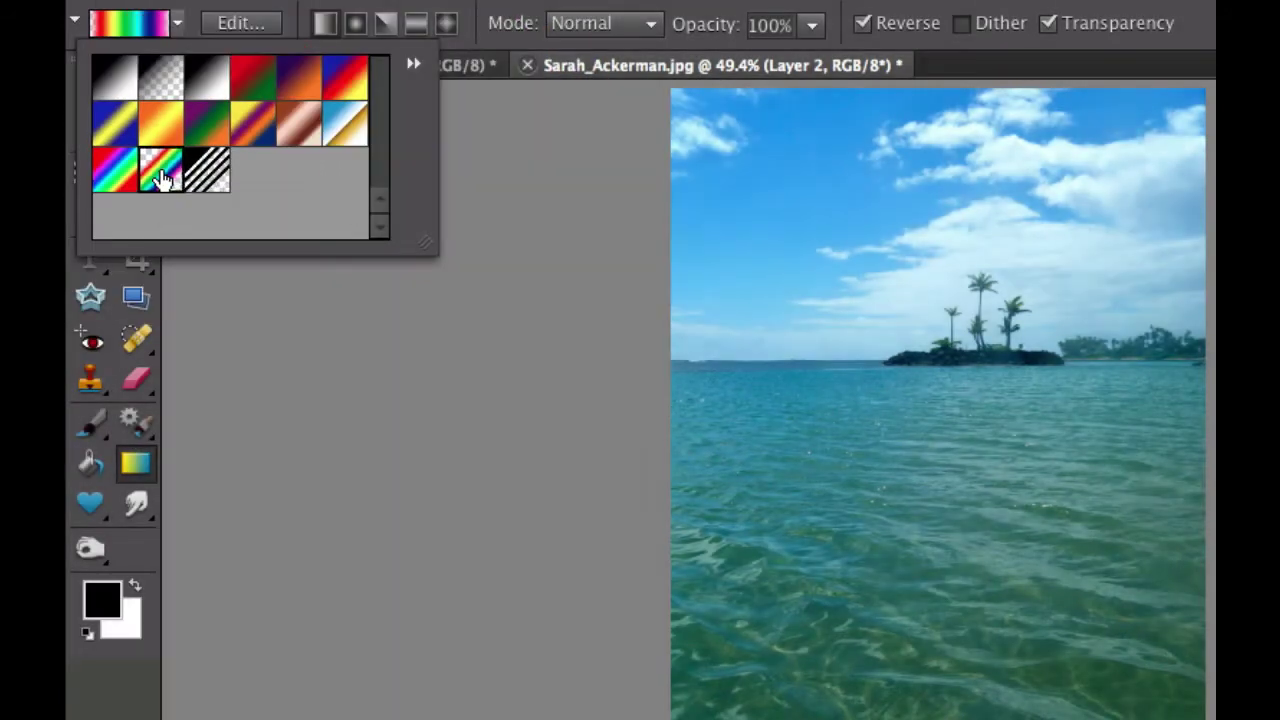
pyautogui.click(226, 323)
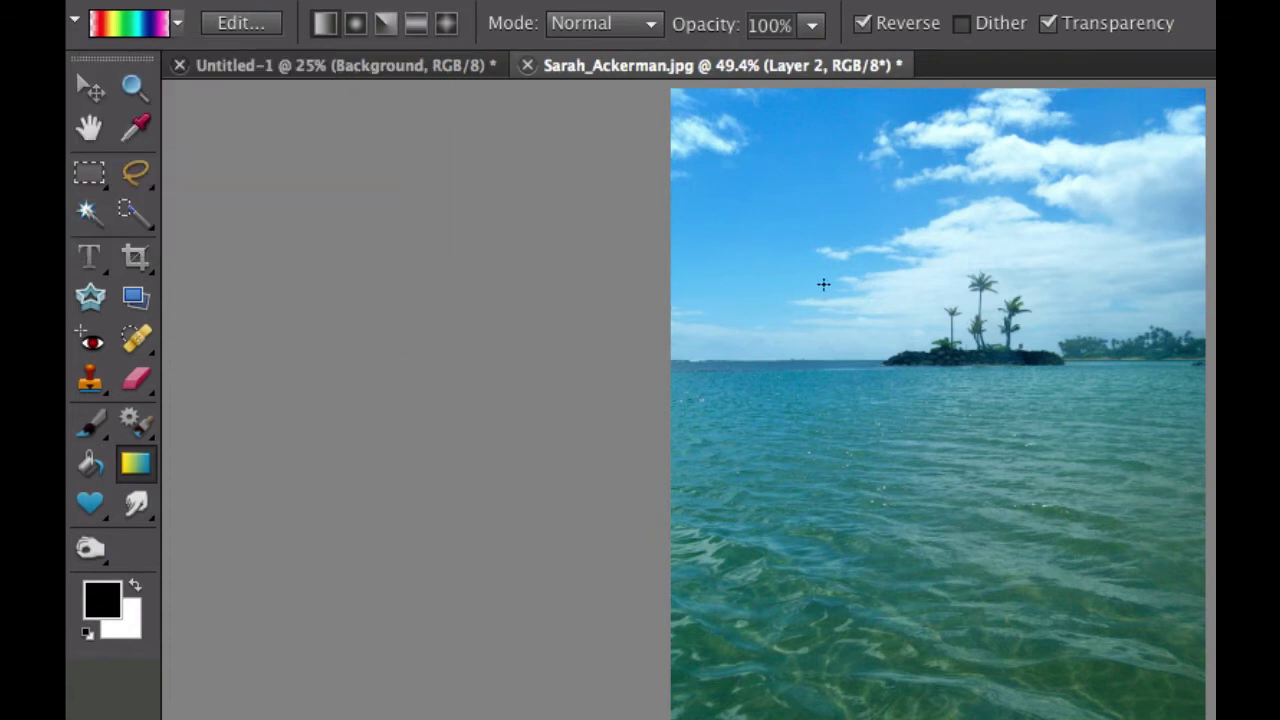
pyautogui.moveTo(823, 284); pyautogui.dragTo(824, 309)
pyautogui.moveTo(824, 308); pyautogui.dragTo(823, 309)
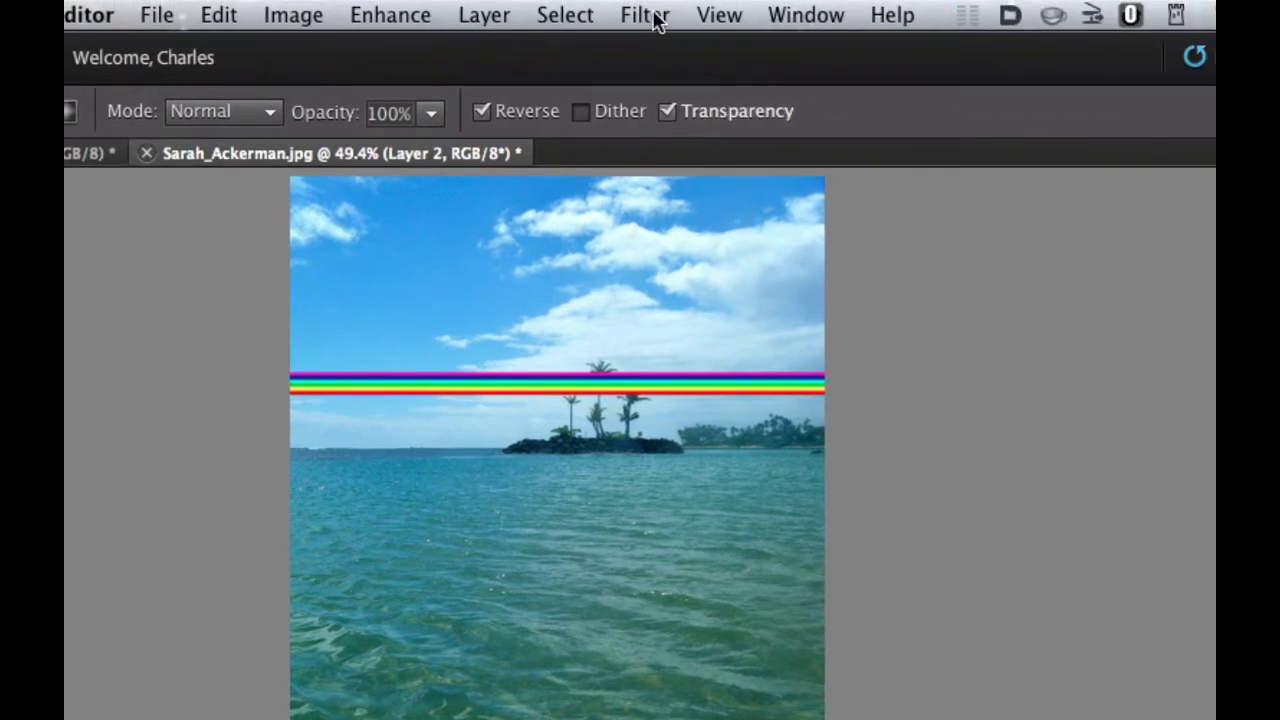
# Bend the rainbow band into an oval ring with Polar Coordinates set to Rectangular to Polar.
pyautogui.click(1025, 0)
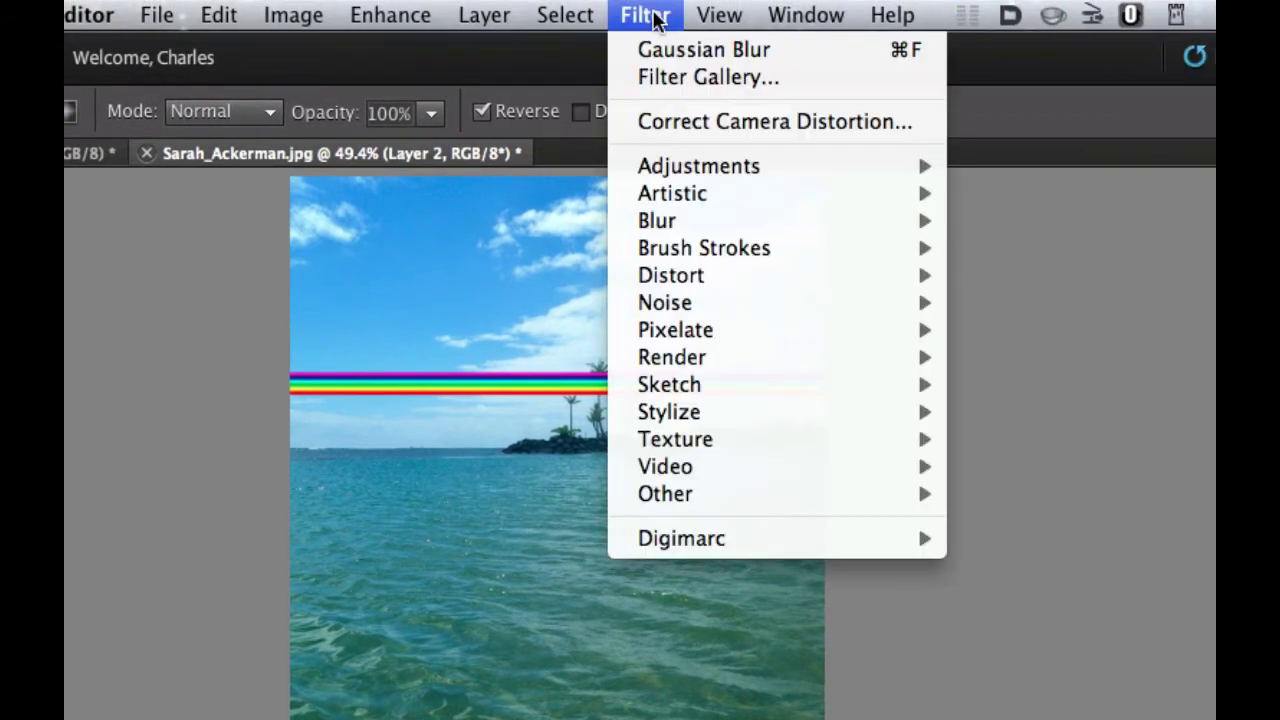
pyautogui.moveTo(679, 282)
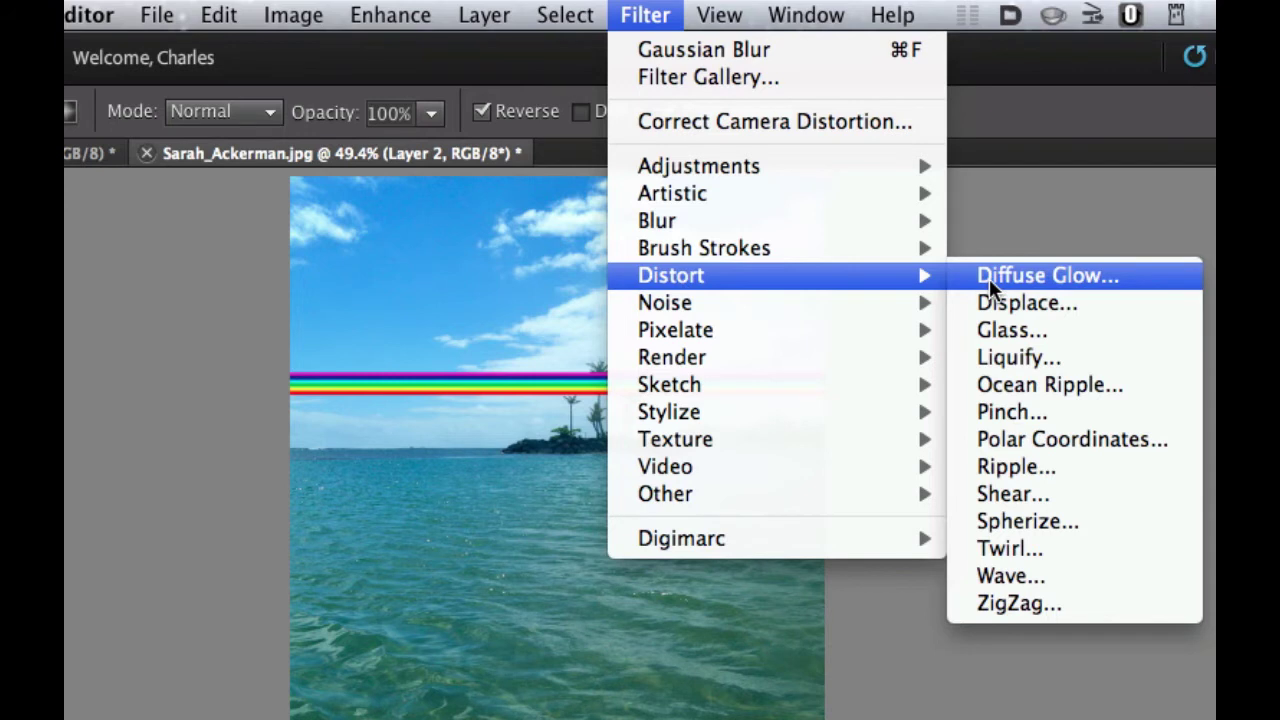
pyautogui.click(1025, 441)
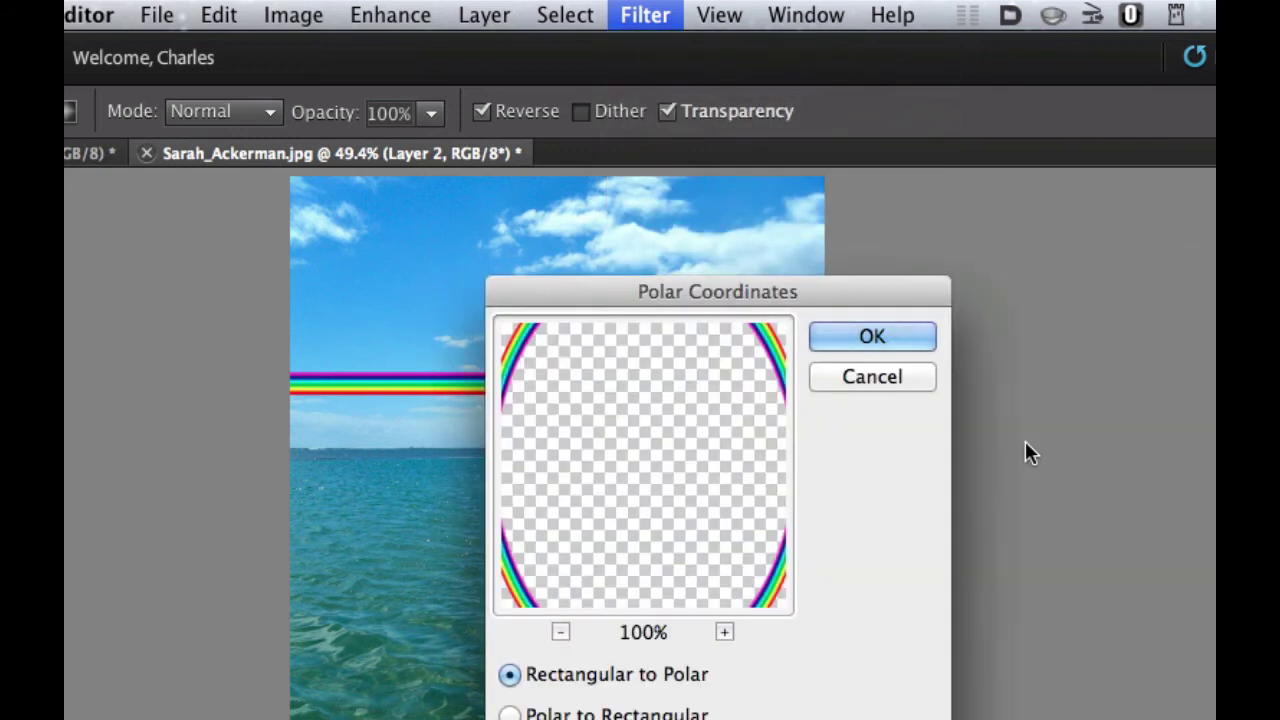
pyautogui.click(850, 337)
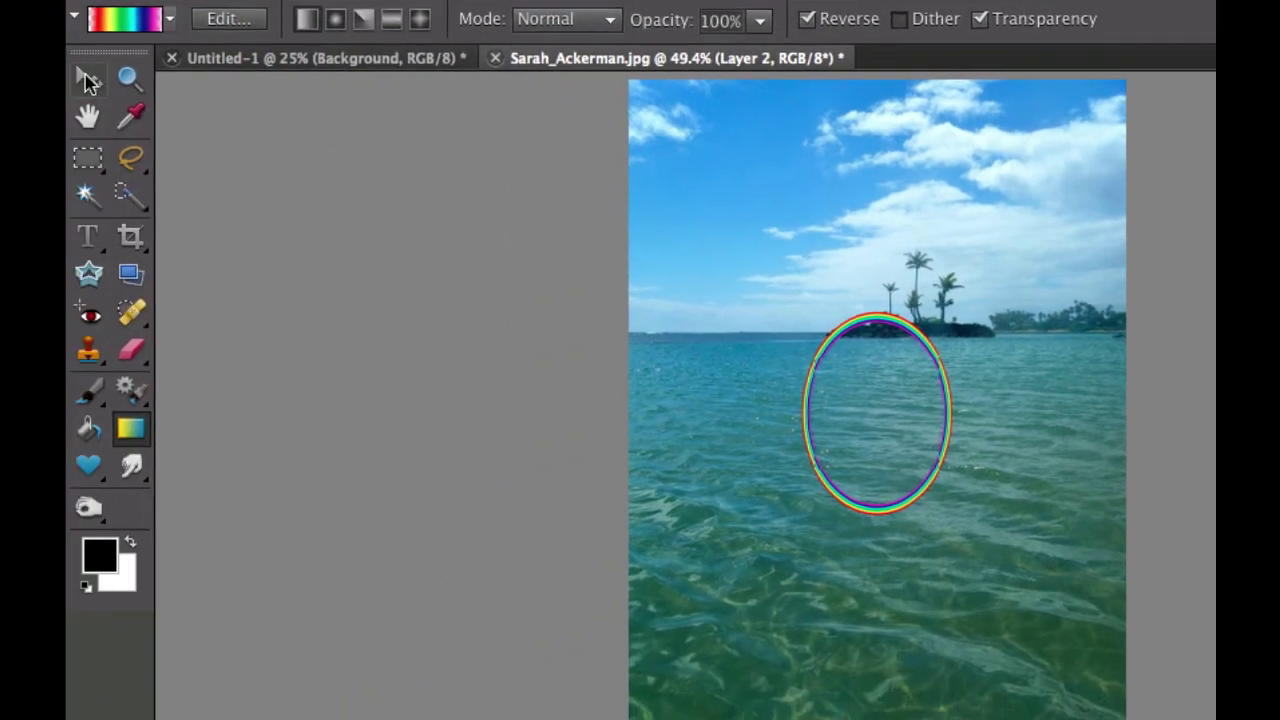
# Move and scale the rainbow ring to 206.8% by 99.3%, centred on the horizon over the island.
pyautogui.press('v')
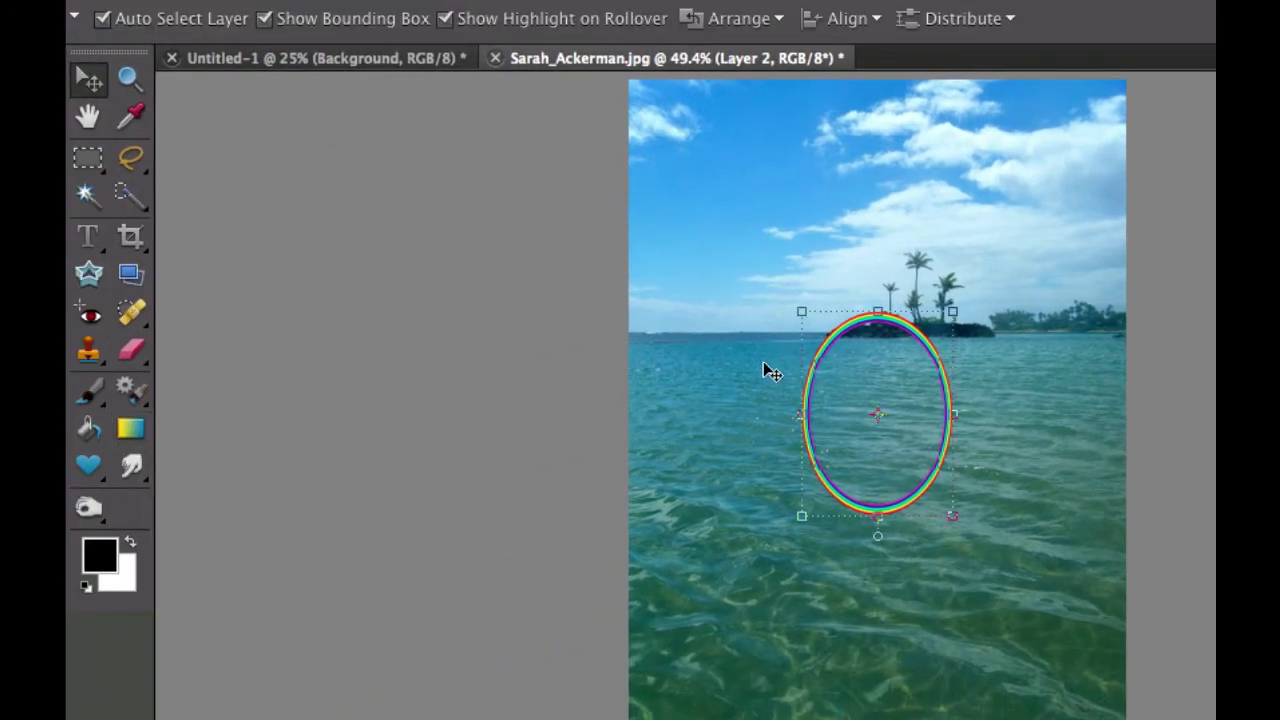
pyautogui.moveTo(871, 330); pyautogui.dragTo(780, 280)
pyautogui.moveTo(945, 394); pyautogui.dragTo(803, 342)
pyautogui.moveTo(811, 257); pyautogui.dragTo(972, 231)
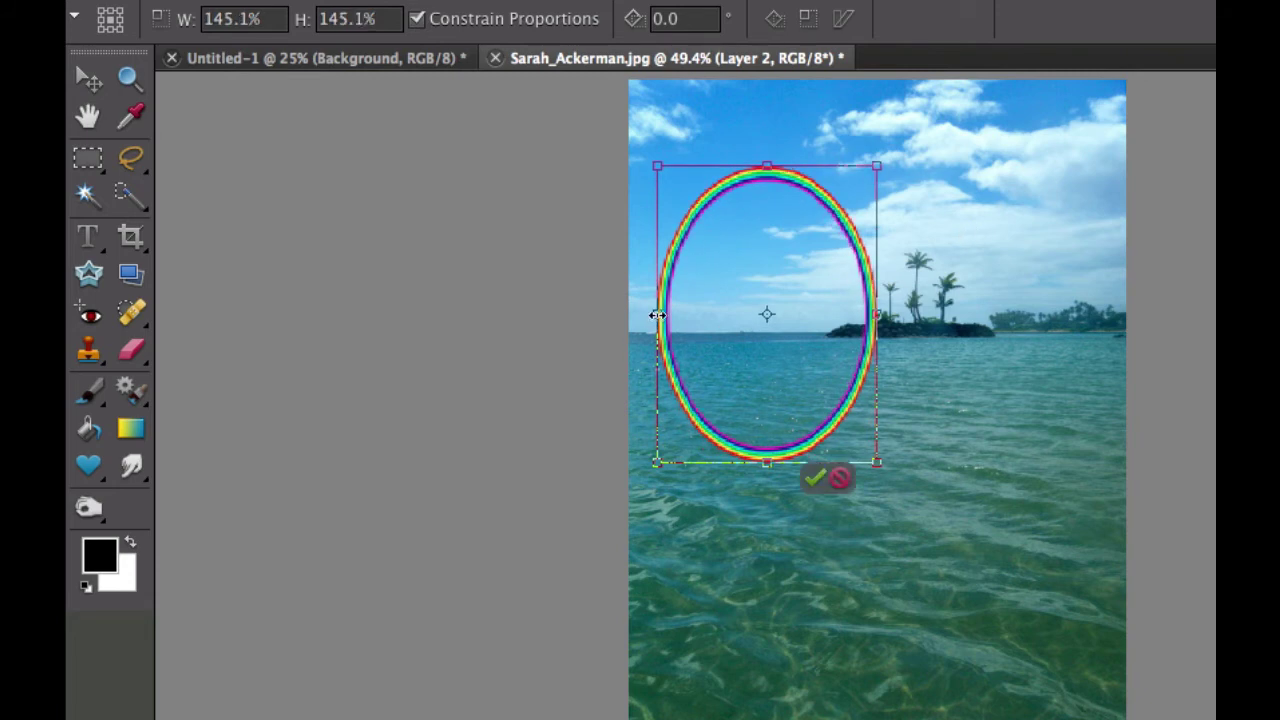
pyautogui.moveTo(655, 314); pyautogui.dragTo(486, 289)
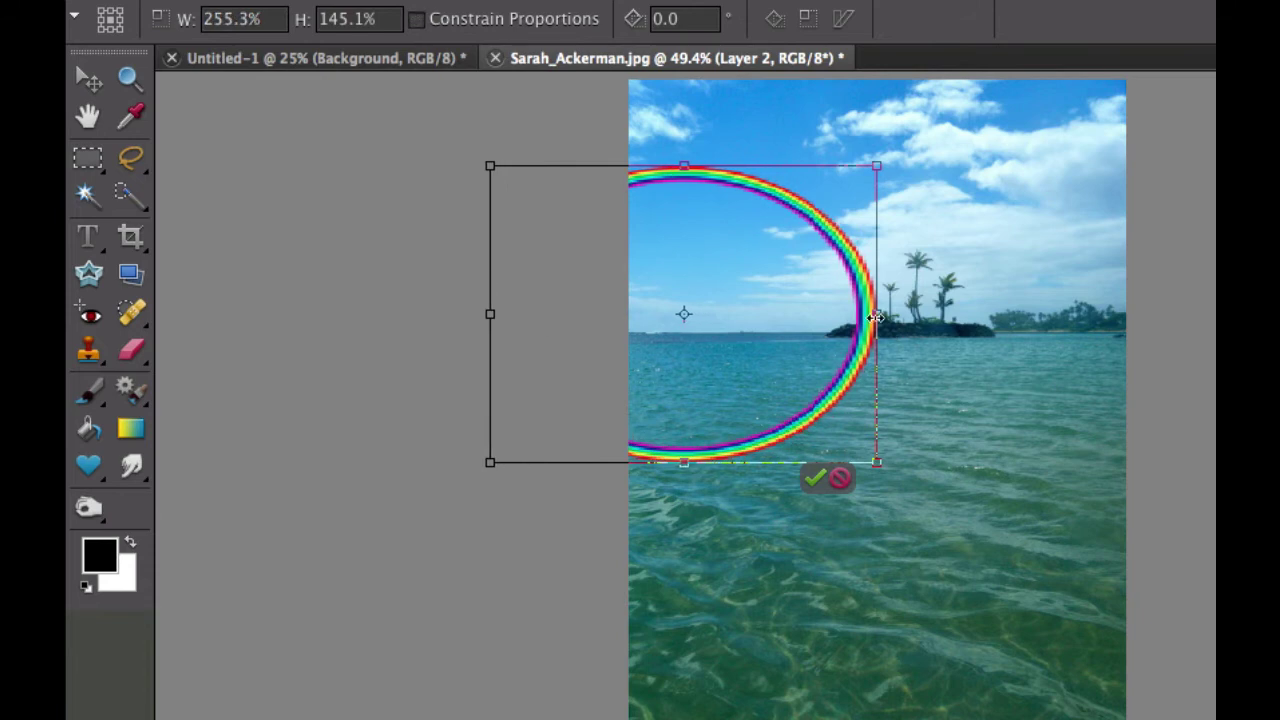
pyautogui.moveTo(876, 316); pyautogui.dragTo(906, 316)
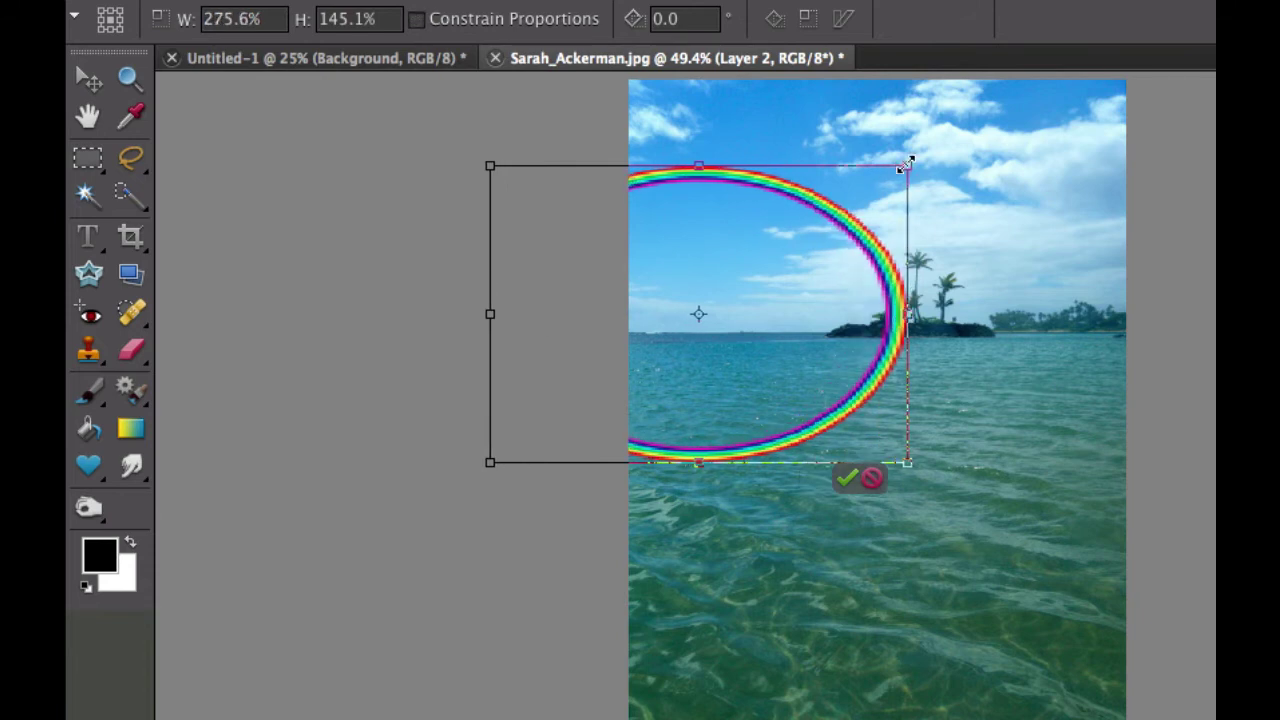
pyautogui.moveTo(909, 163); pyautogui.dragTo(831, 242)
pyautogui.moveTo(720, 347); pyautogui.dragTo(857, 316)
pyautogui.moveTo(973, 209); pyautogui.dragTo(942, 230)
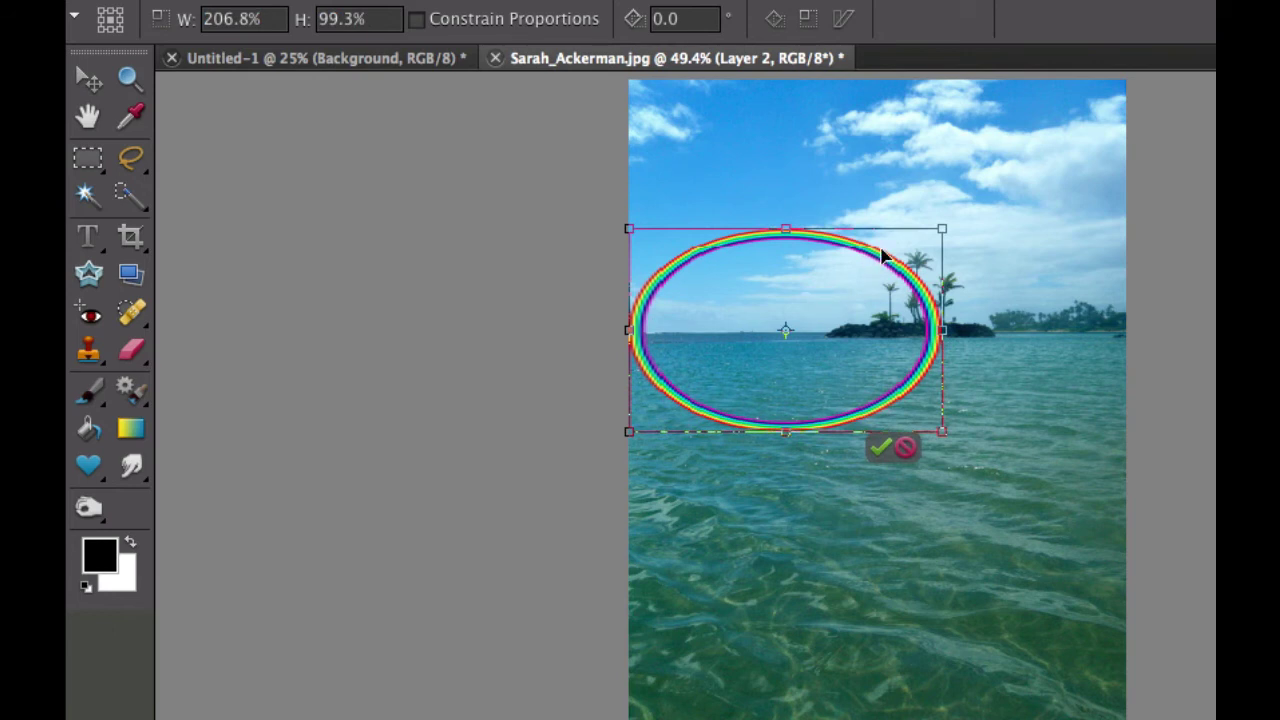
pyautogui.press('Return')
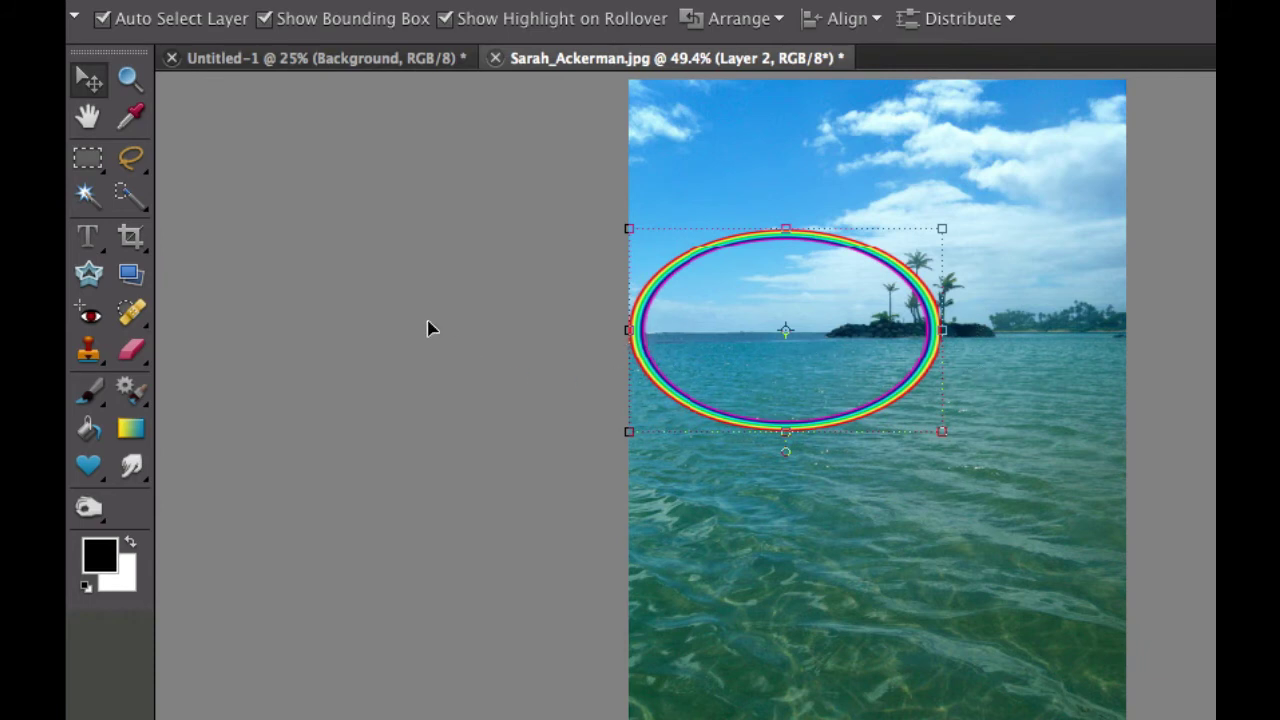
# Delete the ring's lower half with a freely sized rectangular selection, then deselect.
pyautogui.click(88, 158)
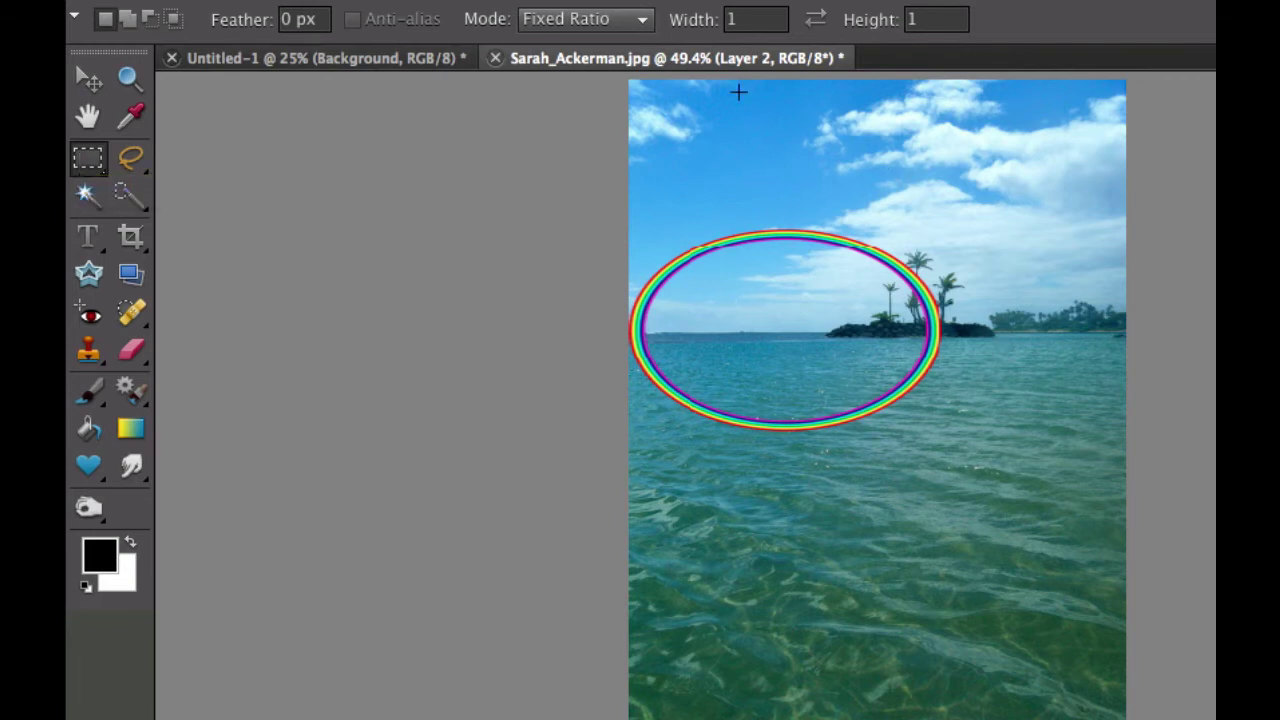
pyautogui.click(643, 28)
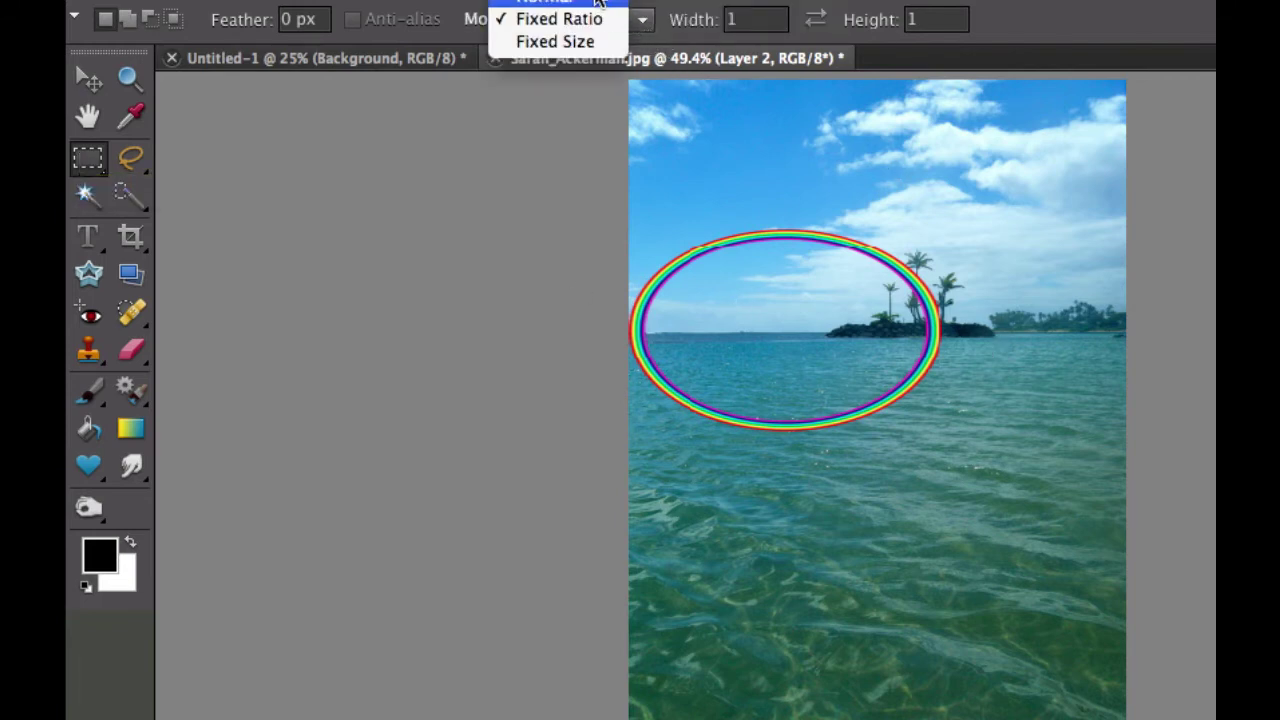
pyautogui.click(598, 3)
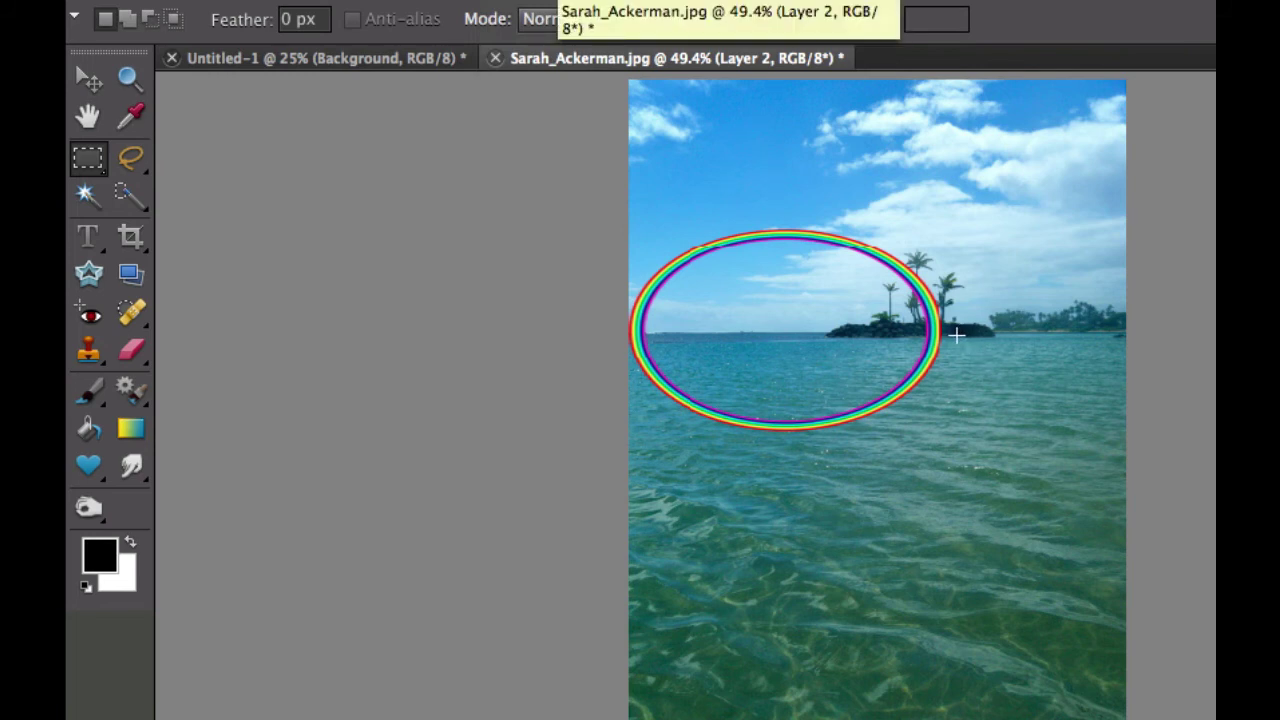
pyautogui.moveTo(956, 336); pyautogui.dragTo(515, 497)
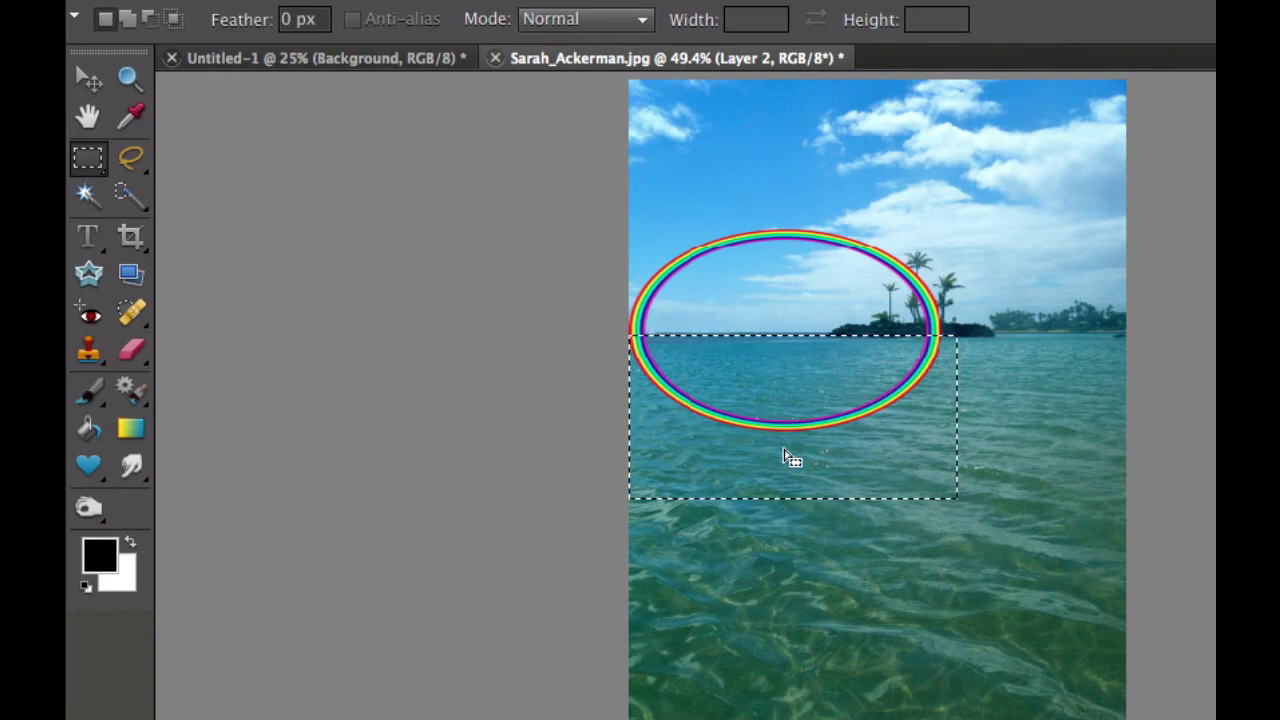
pyautogui.press('Delete')
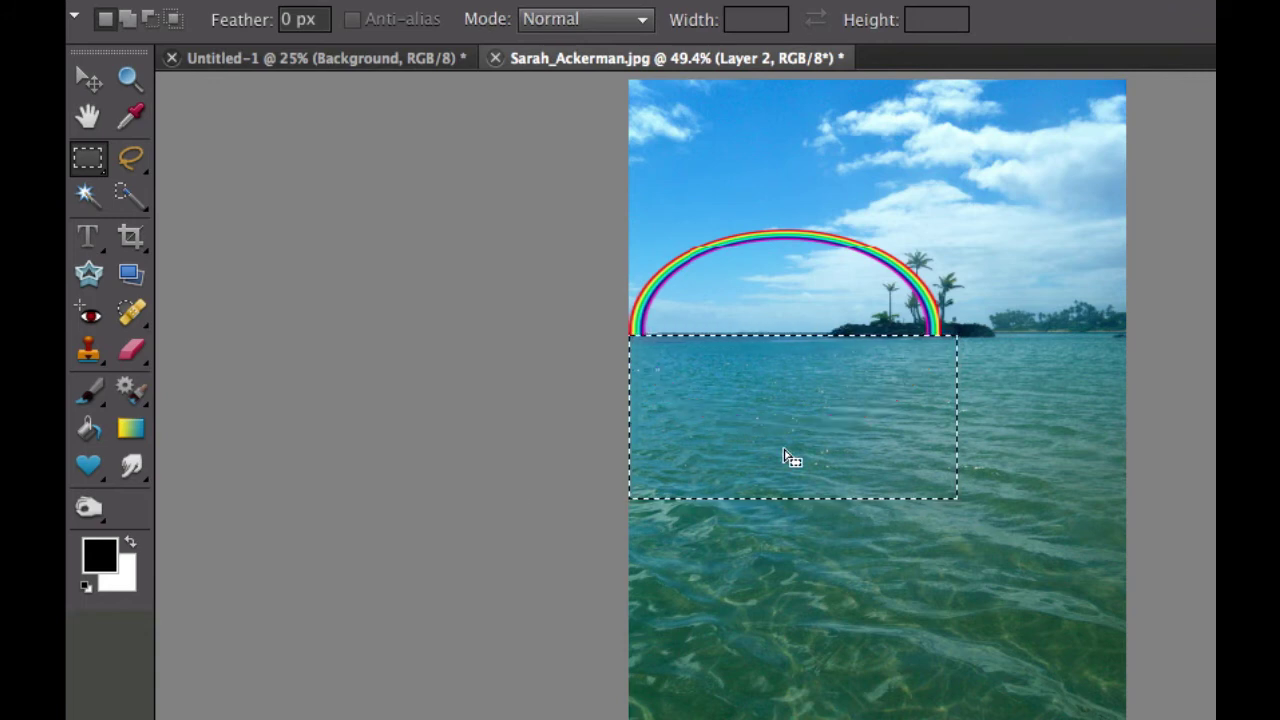
pyautogui.press('super')
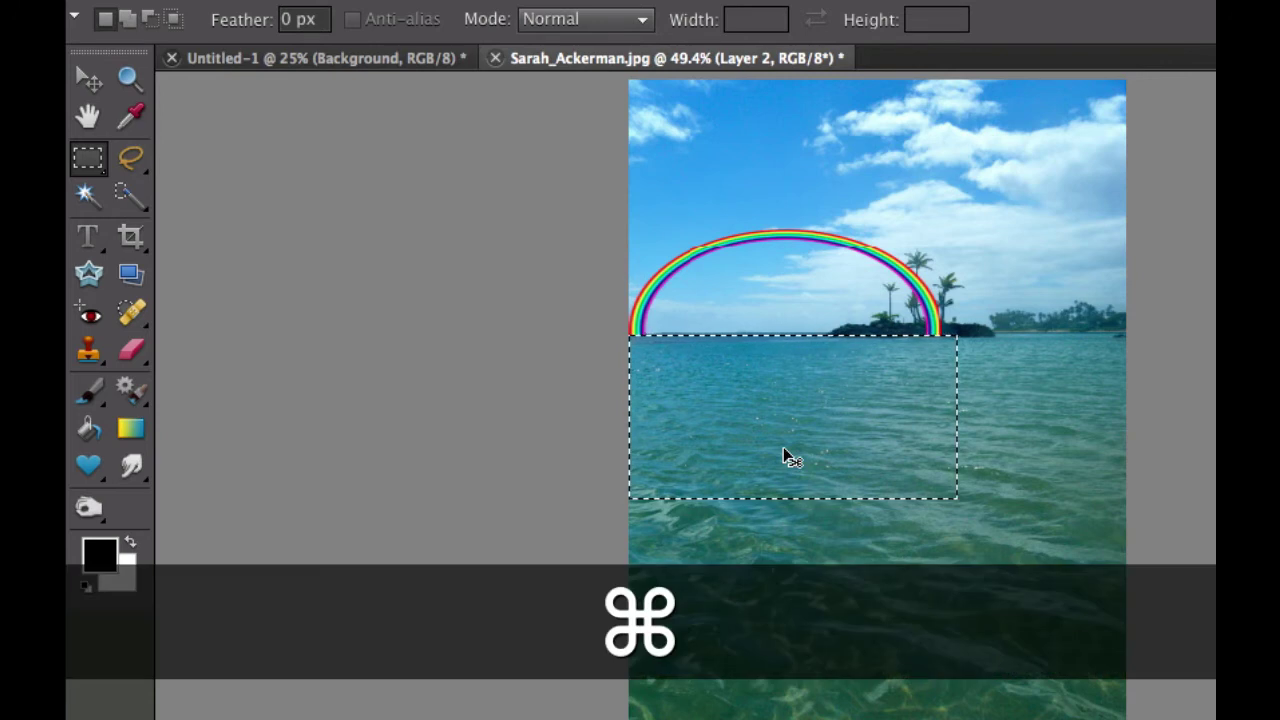
pyautogui.press('super+d')
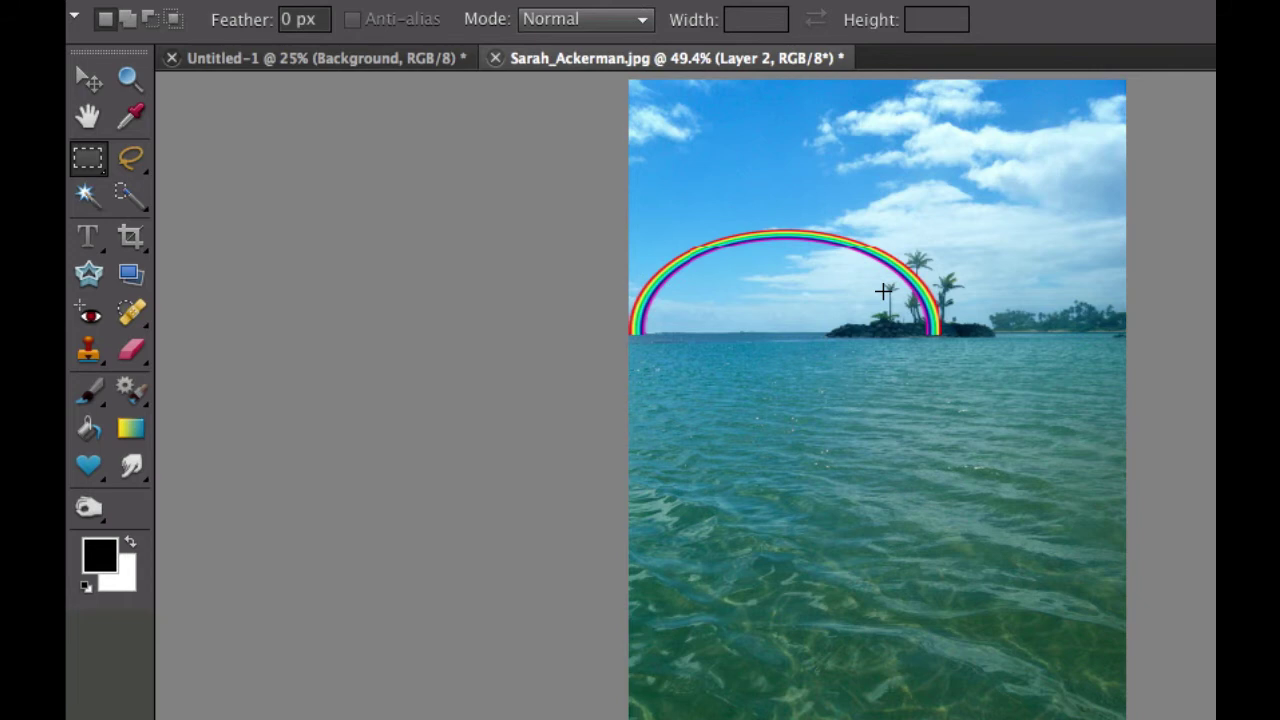
# Apply a Motion Blur of 90° angle and 5-pixel distance to the rainbow arch.
pyautogui.press('super+equal')
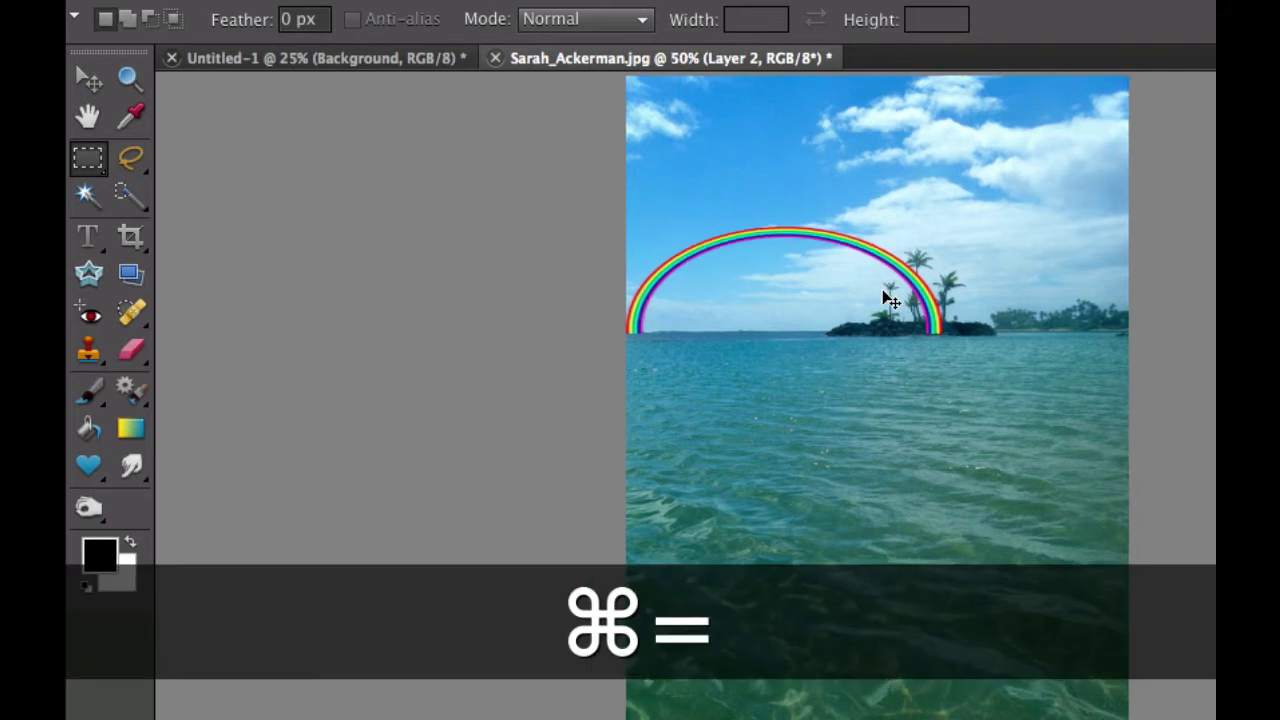
pyautogui.press('super+equal')
pyautogui.press('super+equal')
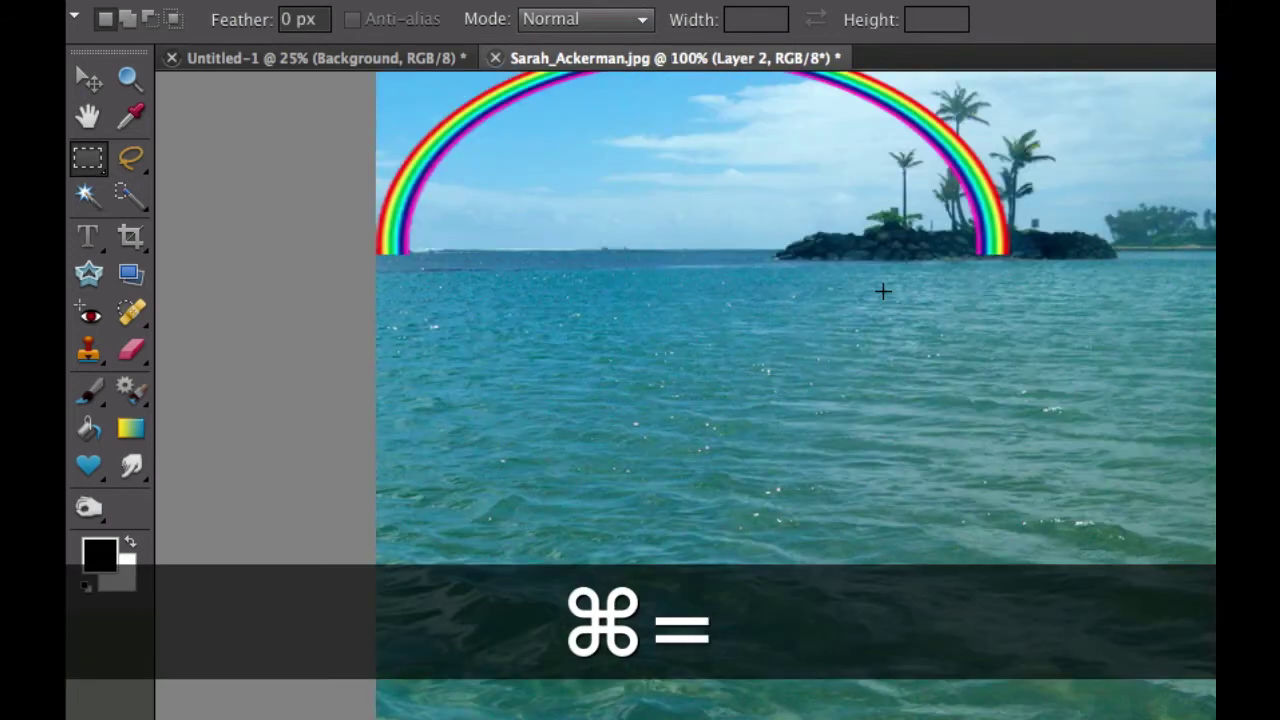
pyautogui.scroll(5, 883, 291)
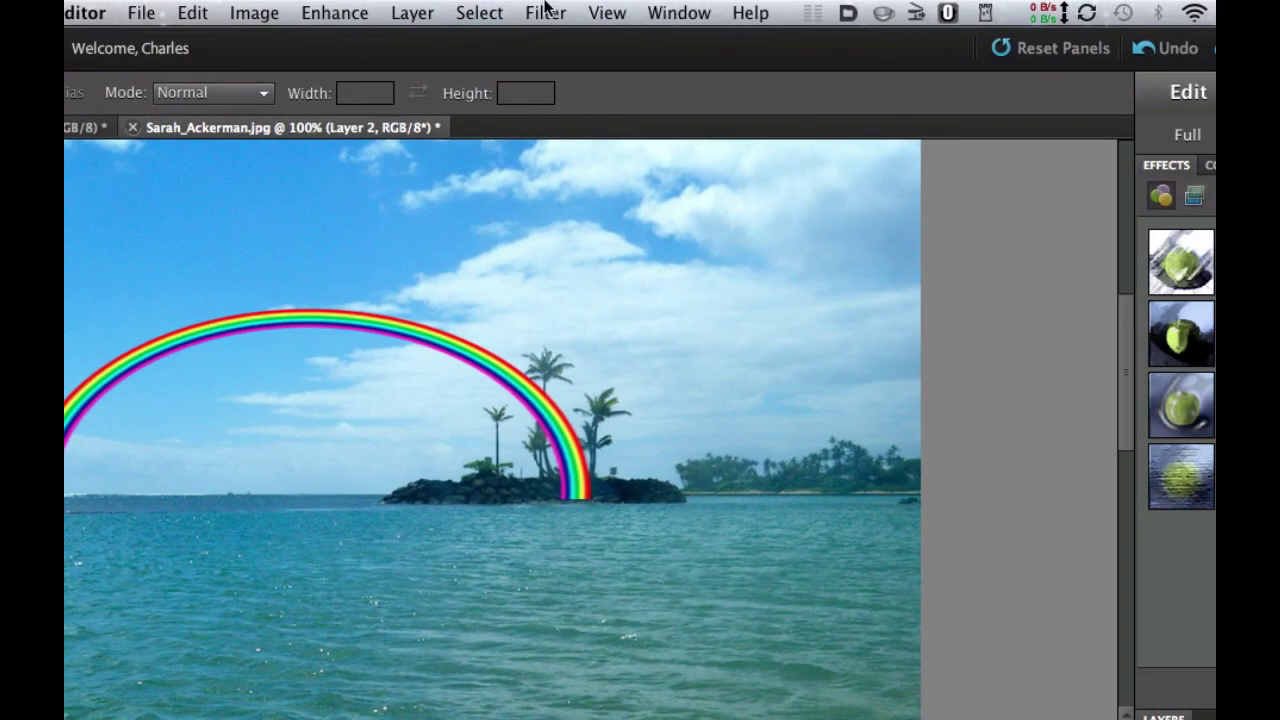
pyautogui.click(552, 11)
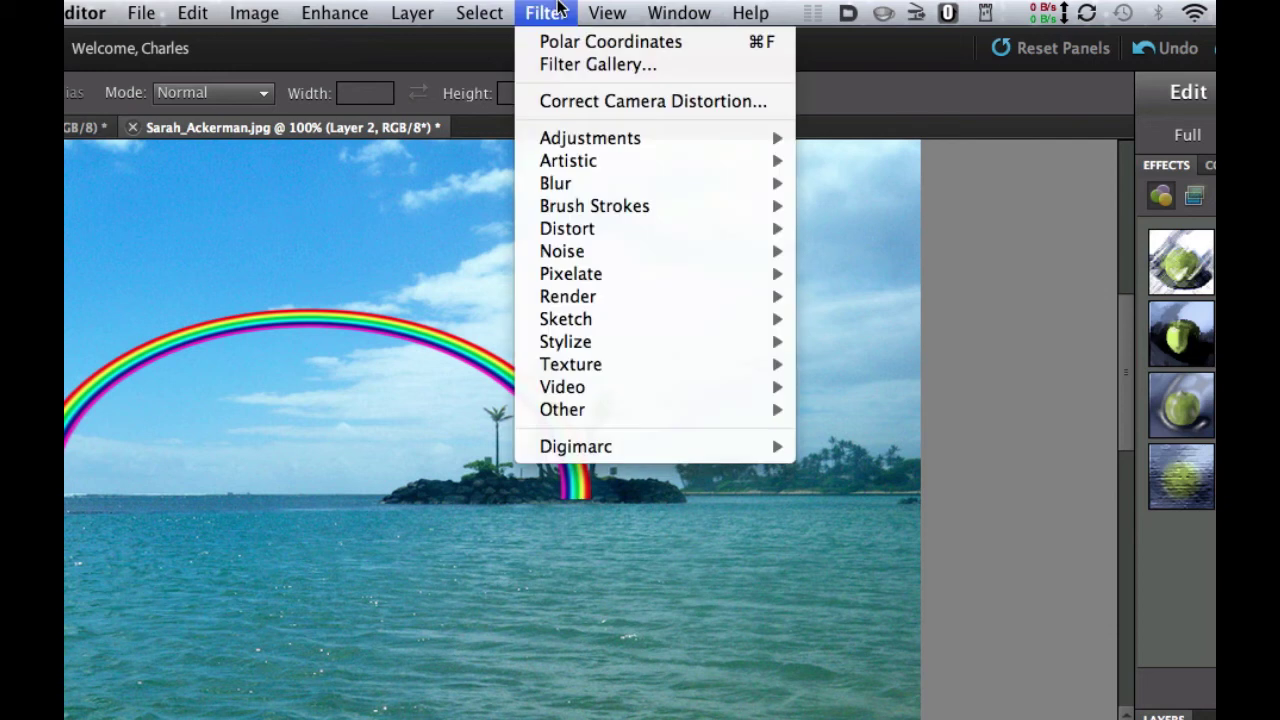
pyautogui.moveTo(558, 182)
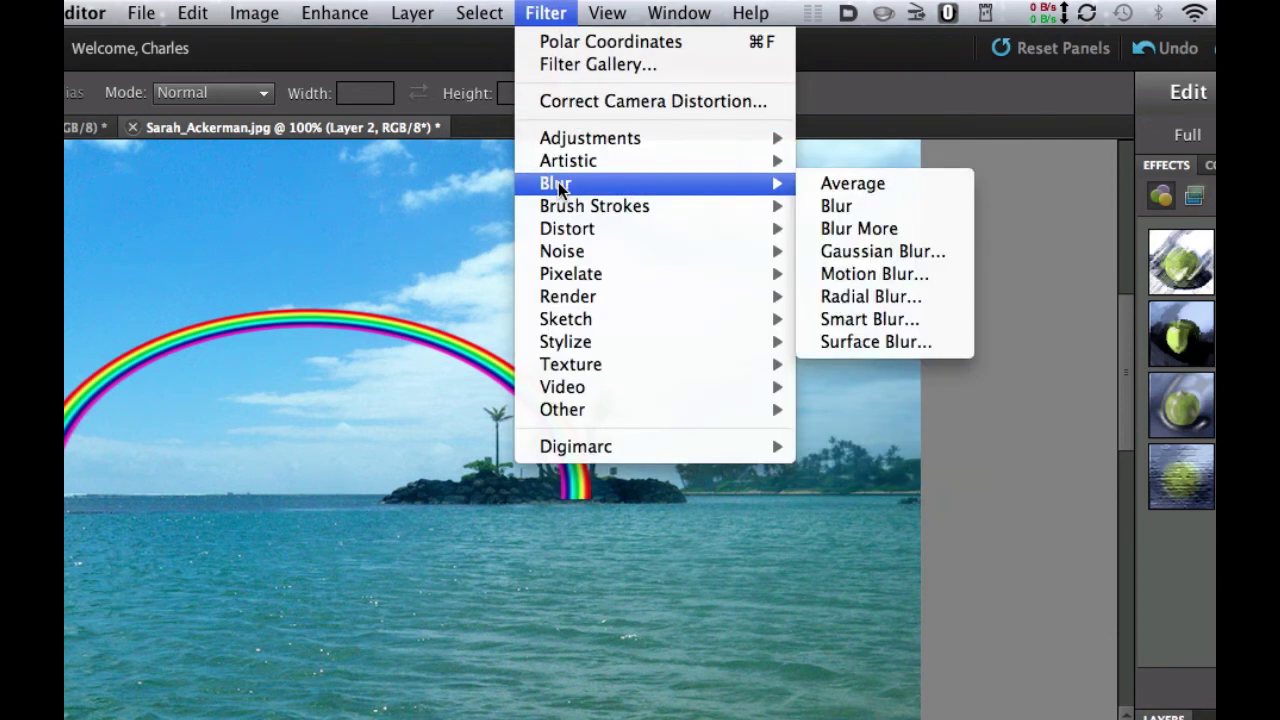
pyautogui.click(850, 274)
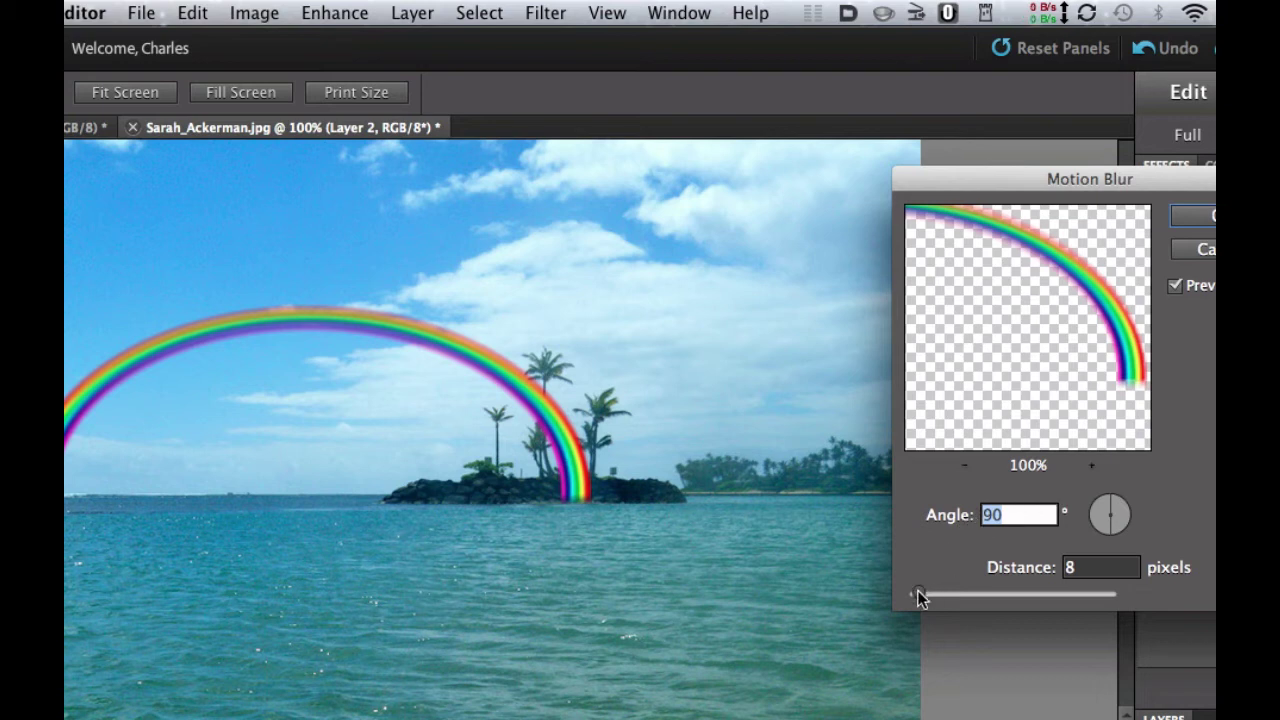
pyautogui.moveTo(919, 597)
pyautogui.mouseDown()
pyautogui.moveTo(934, 595)
pyautogui.moveTo(901, 594)
pyautogui.moveTo(917, 594)
pyautogui.mouseUp()
pyautogui.press('Tab')
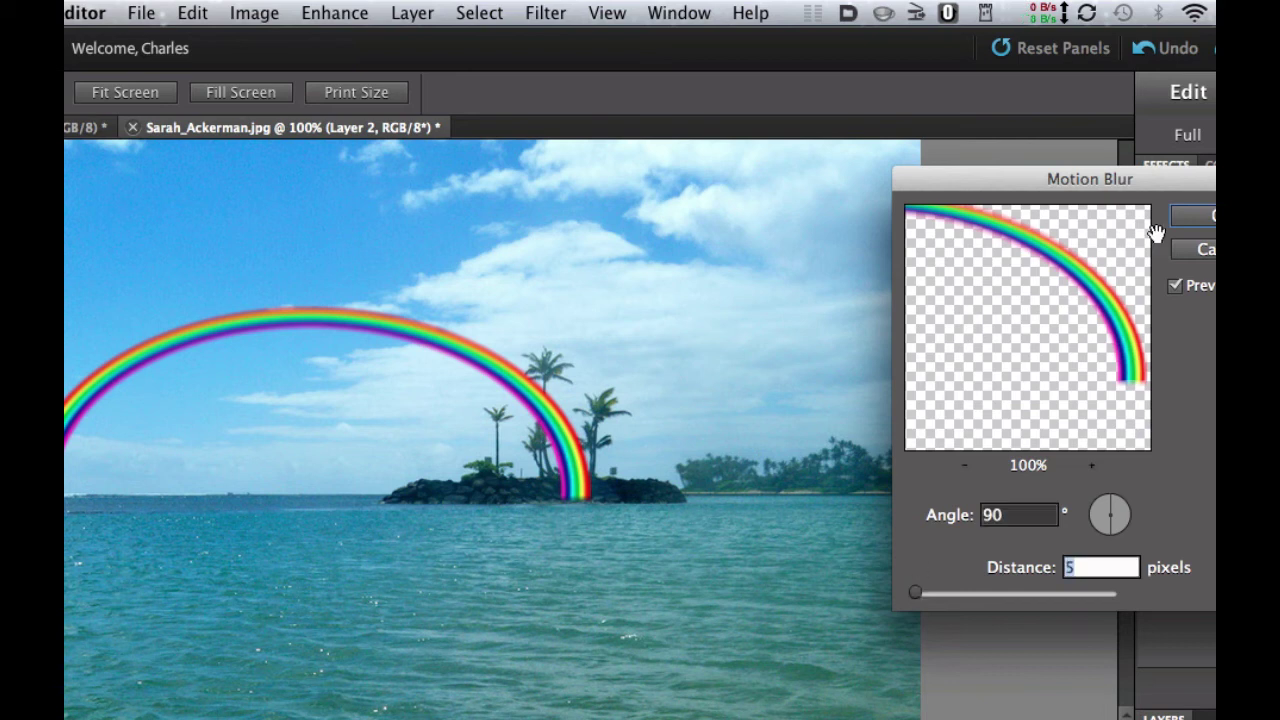
pyautogui.click(1210, 226)
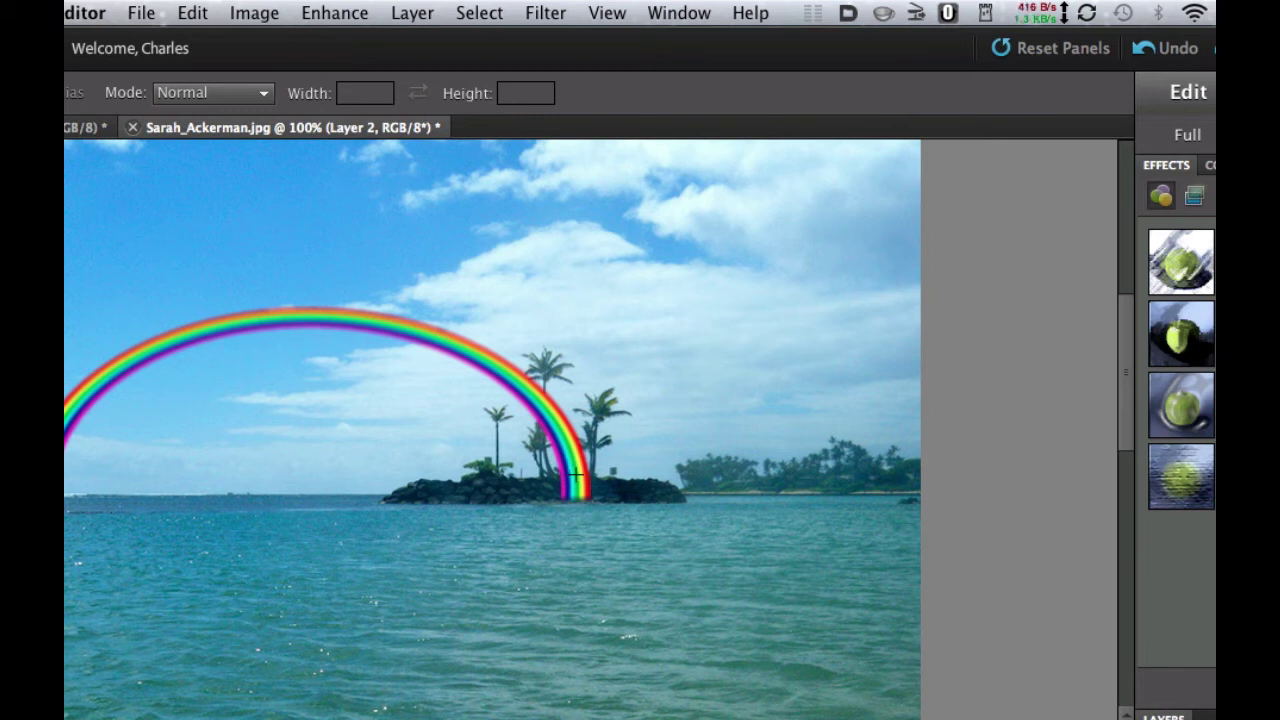
# Apply a Gaussian Blur with a radius of about 4.1 pixels to the rainbow.
pyautogui.click(540, 12)
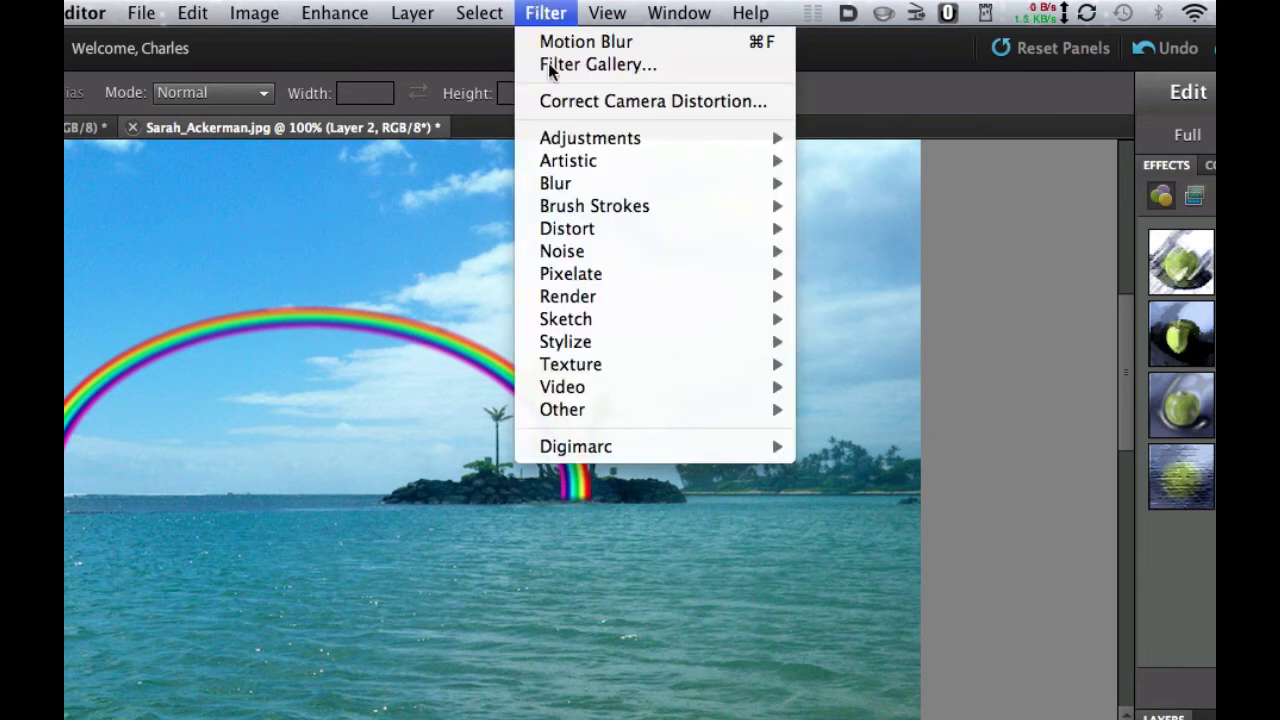
pyautogui.moveTo(563, 183)
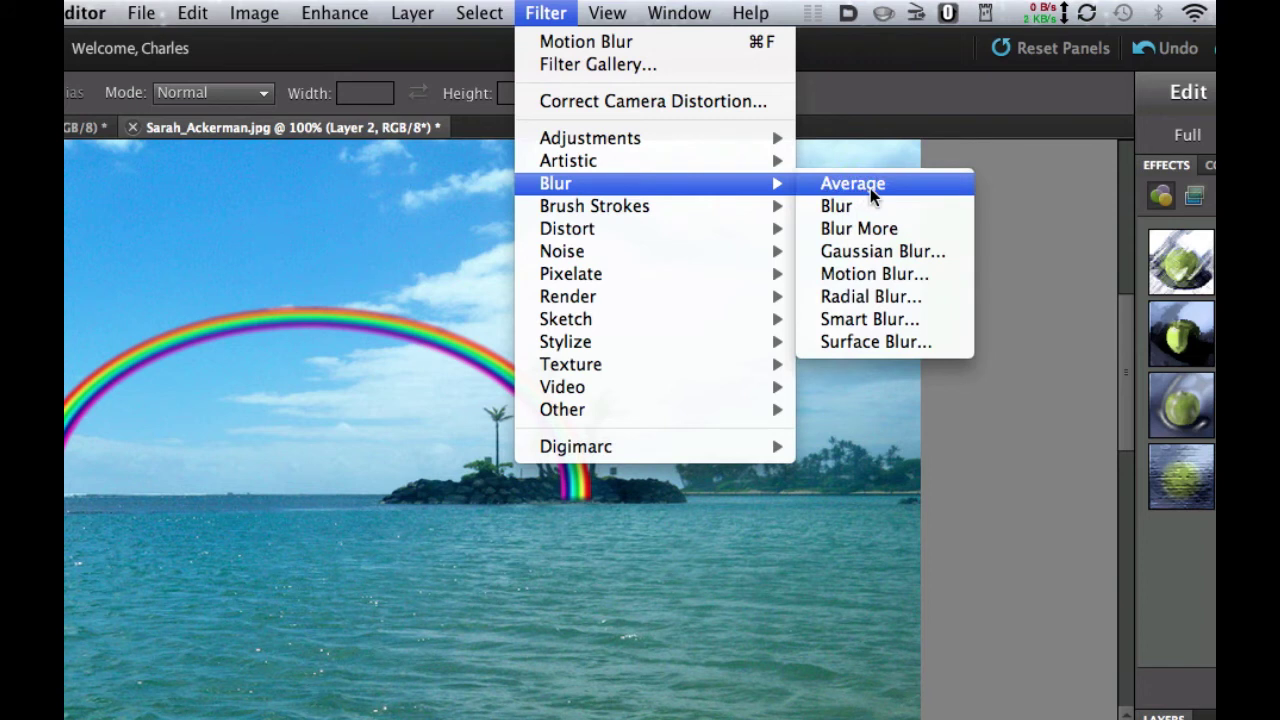
pyautogui.click(878, 252)
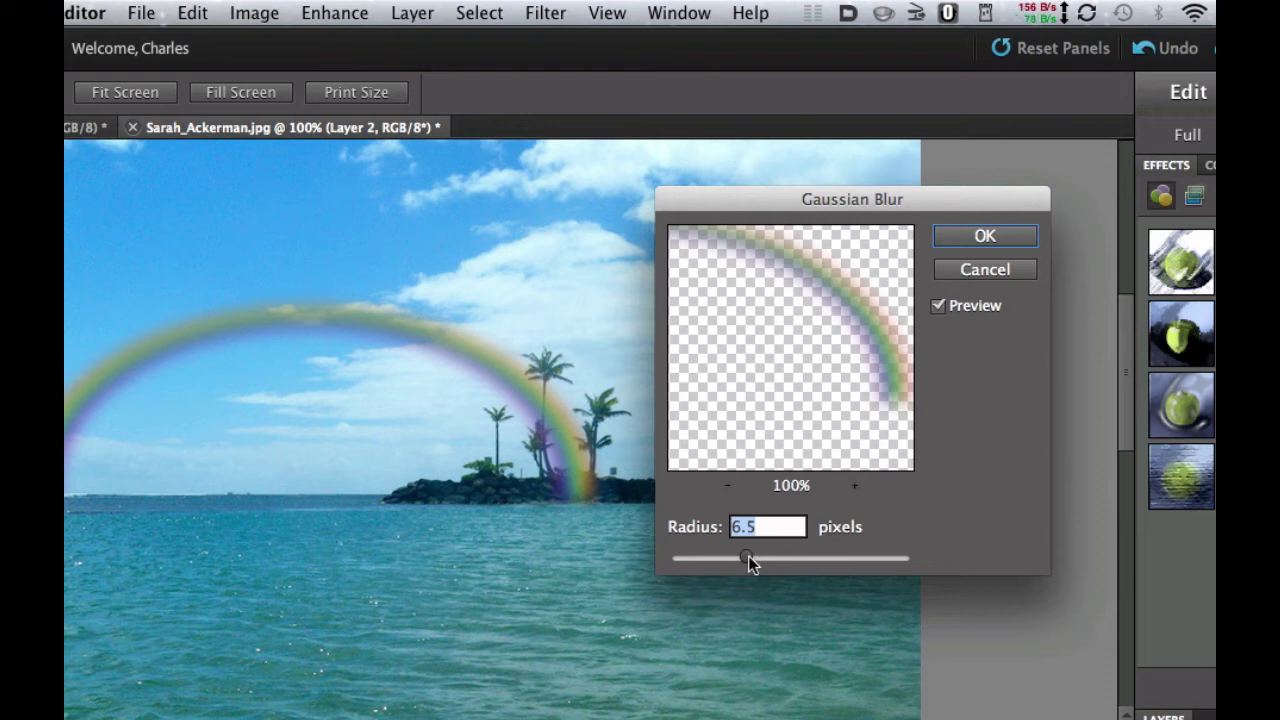
pyautogui.moveTo(750, 557); pyautogui.dragTo(726, 562)
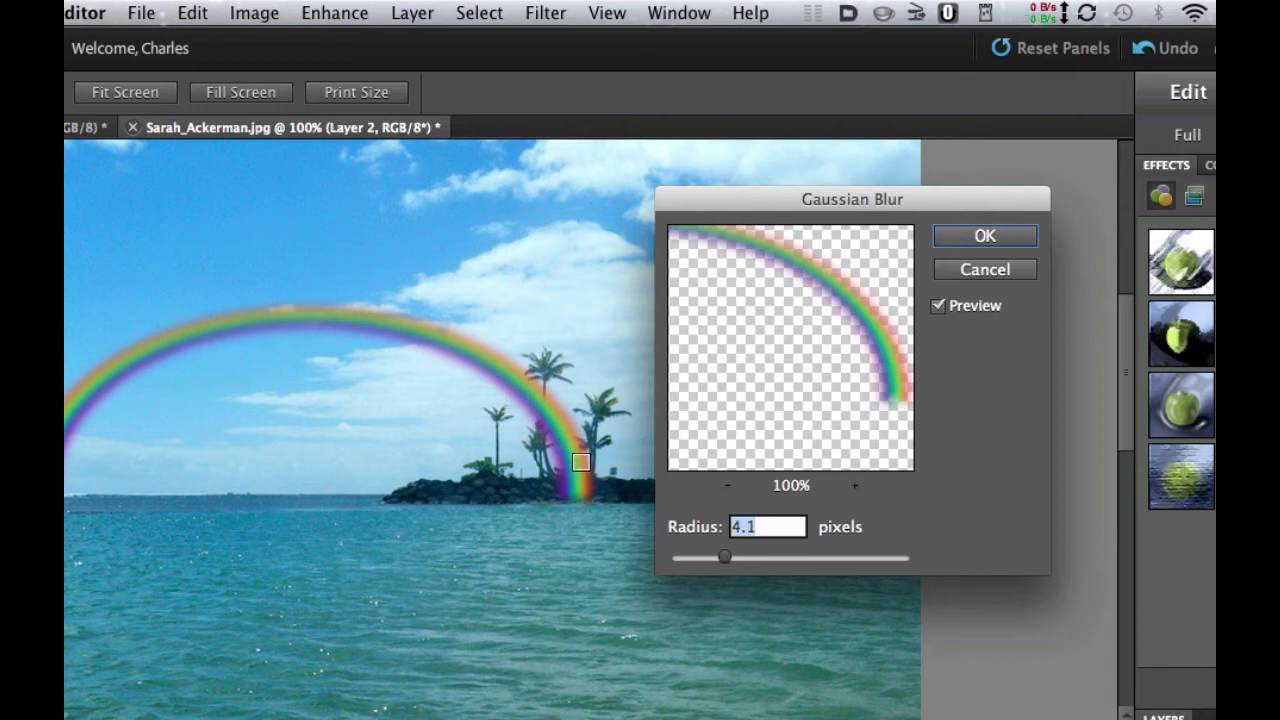
pyautogui.click(984, 237)
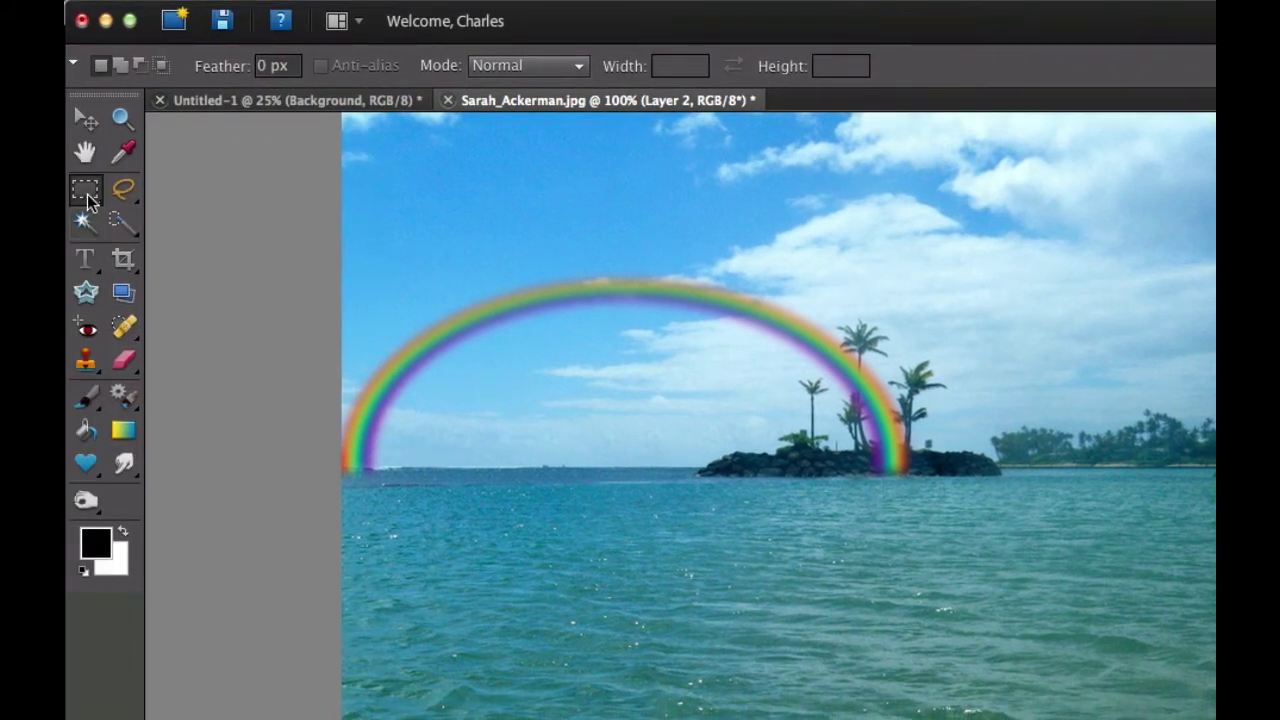
# Draw a centred elliptical selection inside the rainbow arch reaching into the sea, nudged slightly right.
pyautogui.click(87, 199)
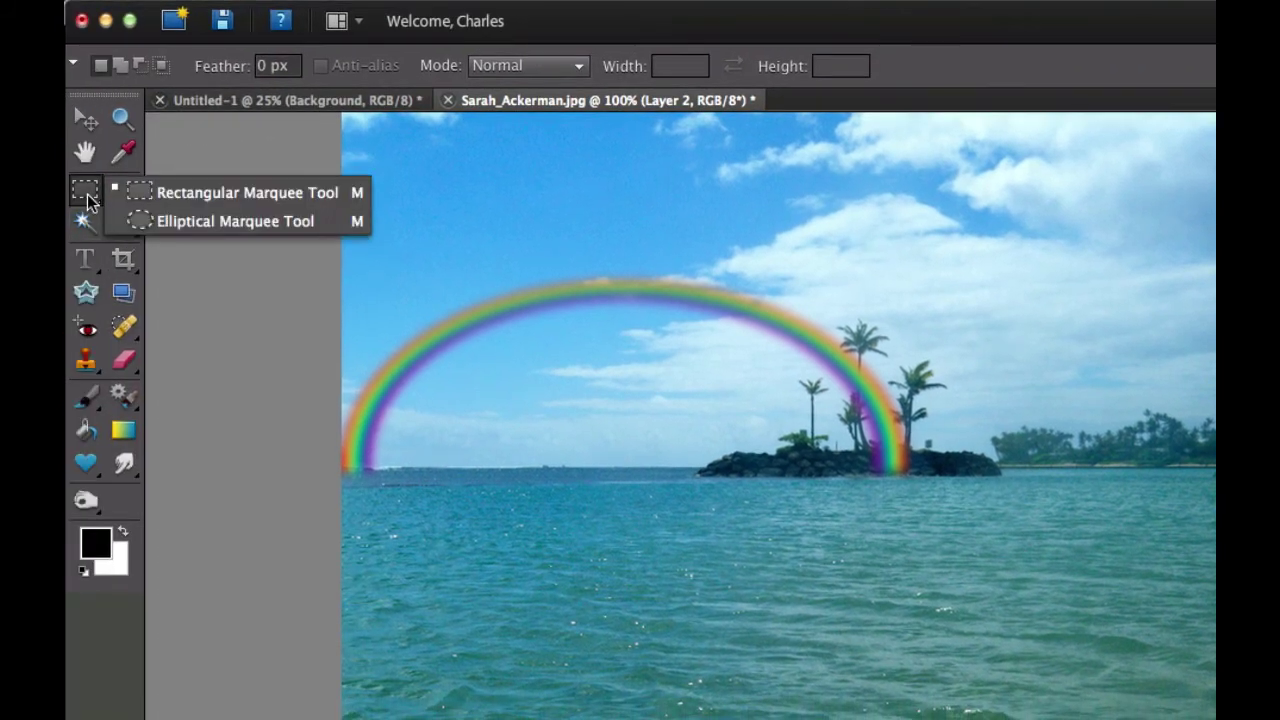
pyautogui.click(155, 222)
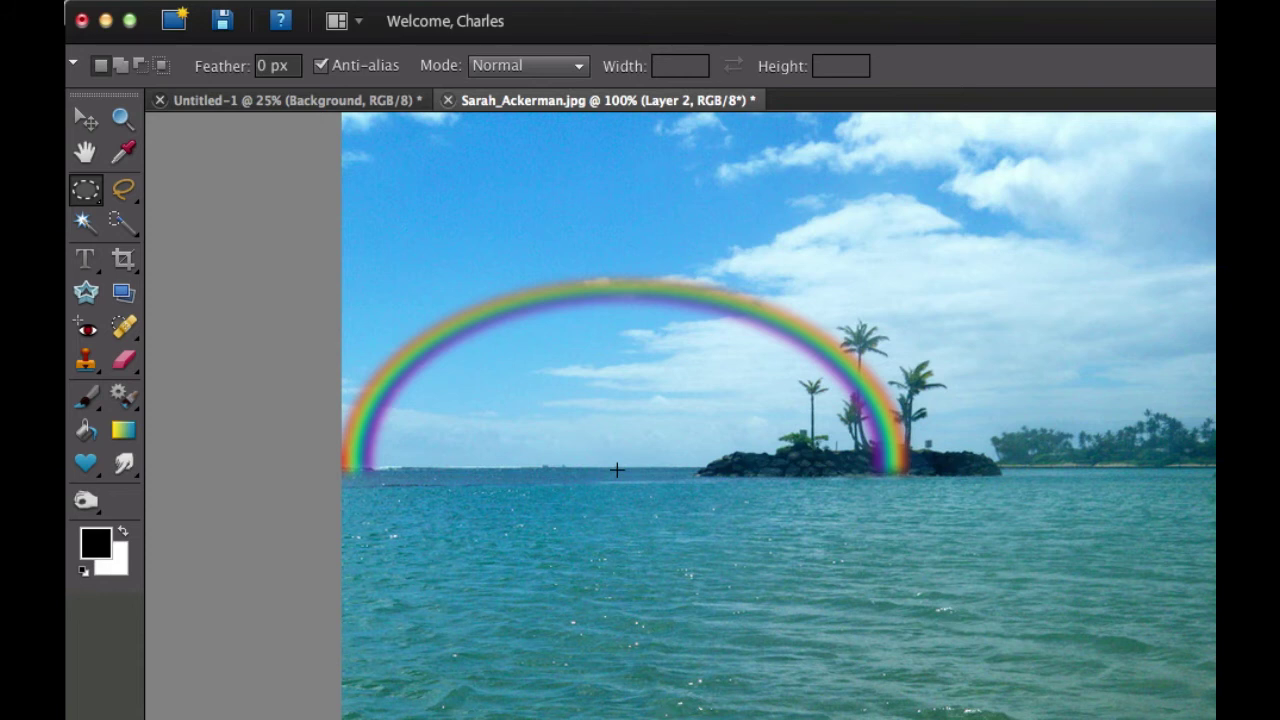
pyautogui.press('alt')
pyautogui.moveTo(617, 469); pyautogui.dragTo(363, 298)
pyautogui.press('Right')
pyautogui.press('Right')
pyautogui.press('Right')
pyautogui.press('Right')
pyautogui.press('Right')
pyautogui.press('Right')
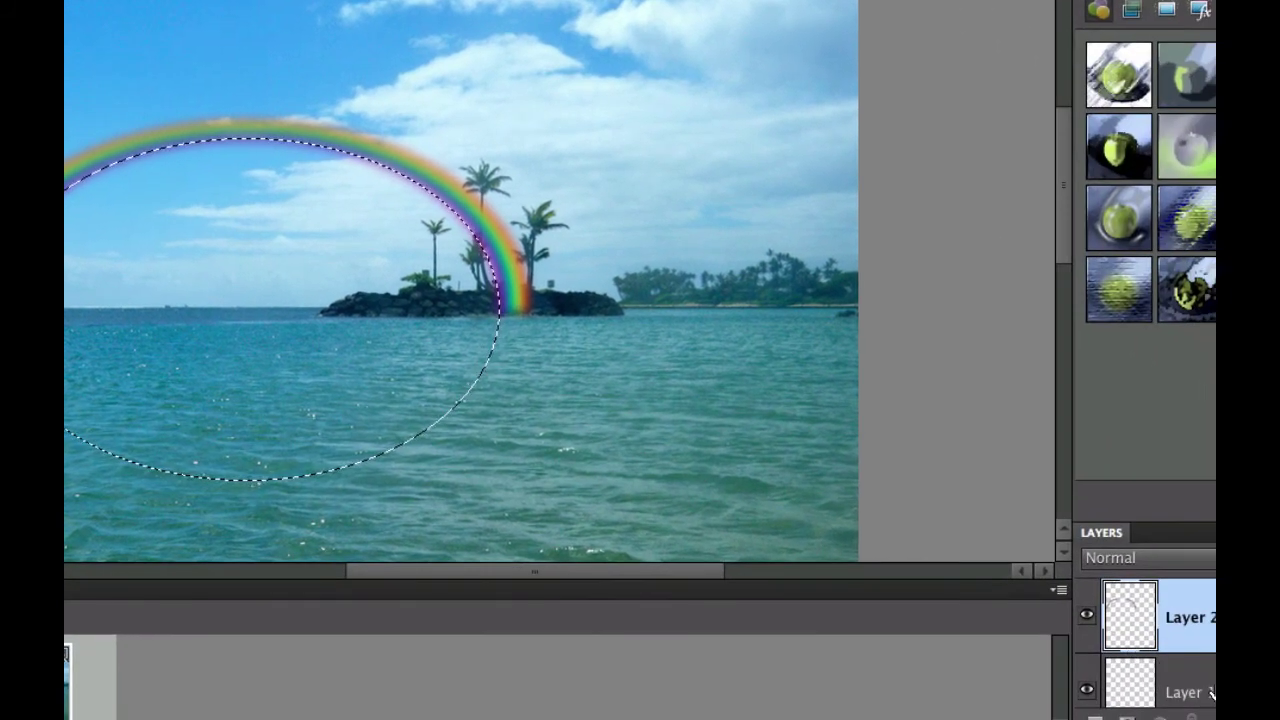
# Fill the oval selection with white on Layer 1, then deselect.
pyautogui.click(1208, 690)
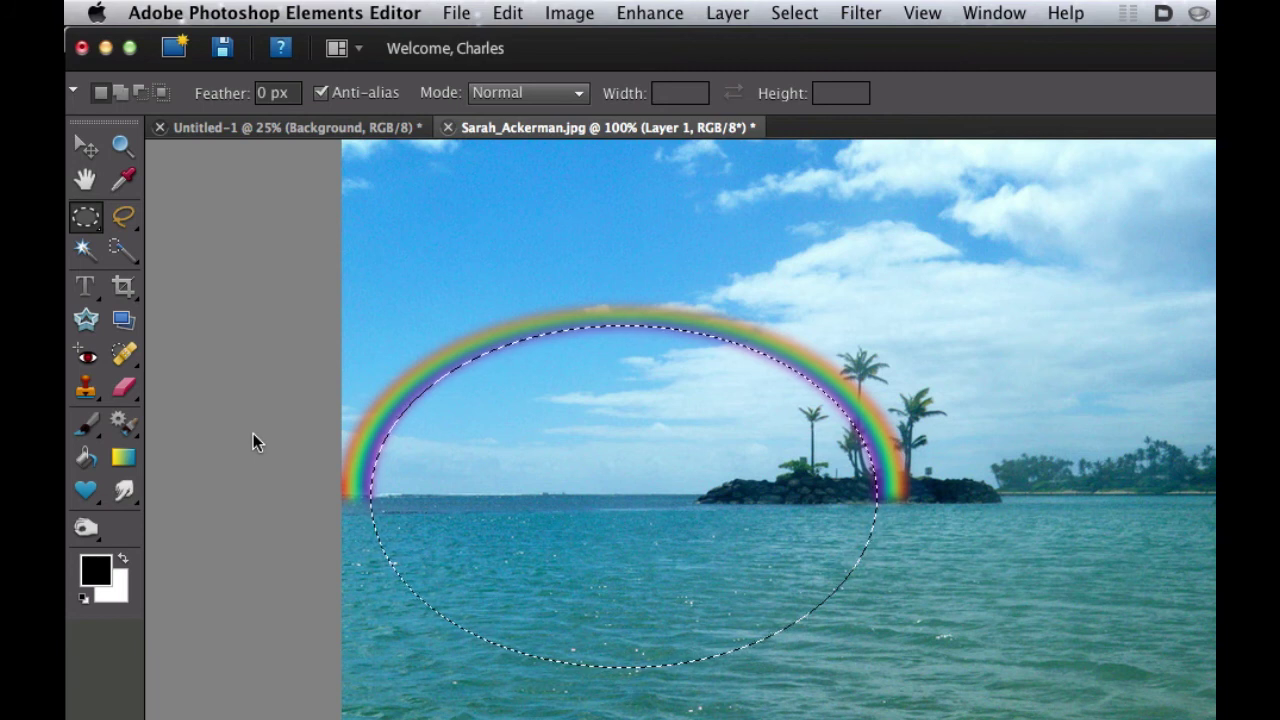
pyautogui.press('super+BackSpace')
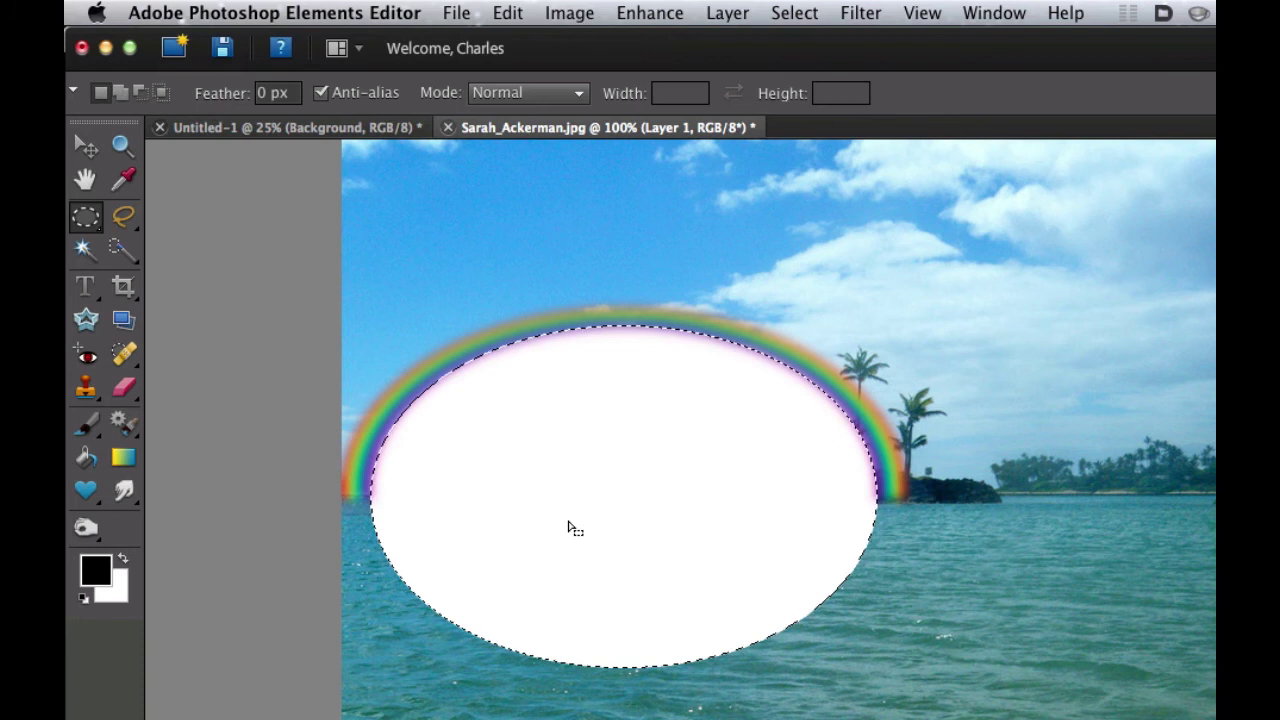
pyautogui.press('super+d')
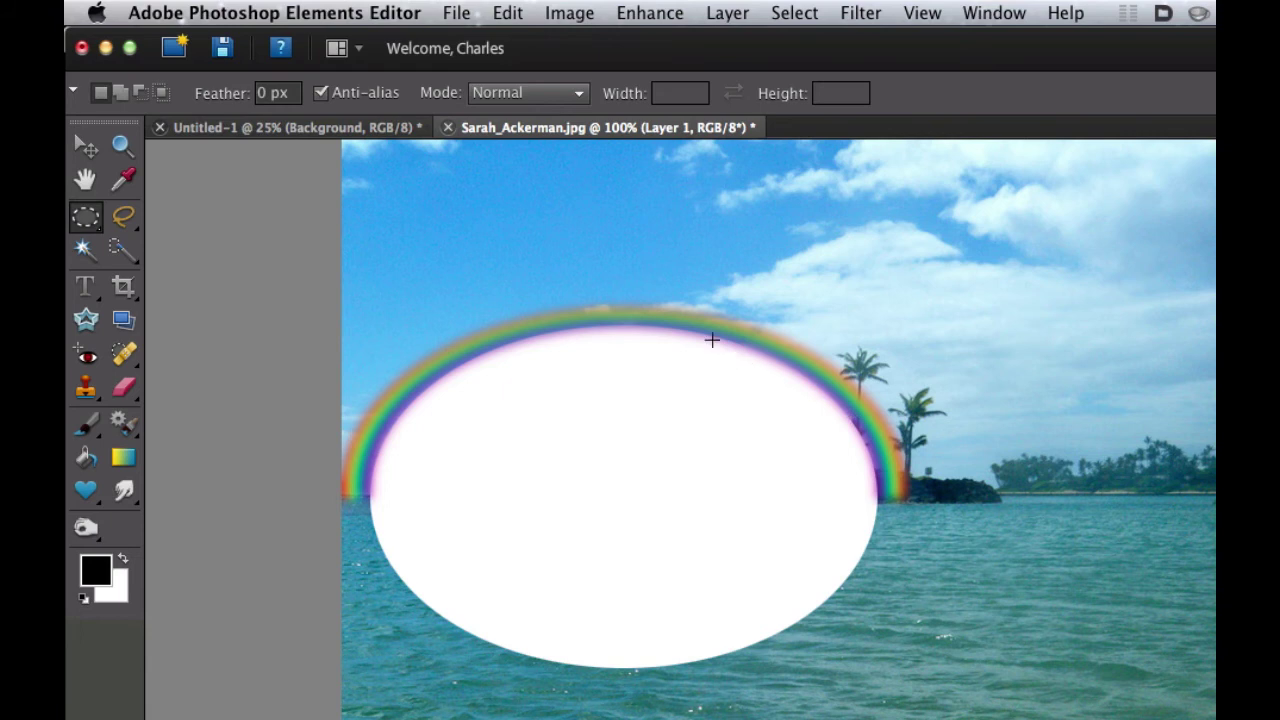
pyautogui.click(862, 13)
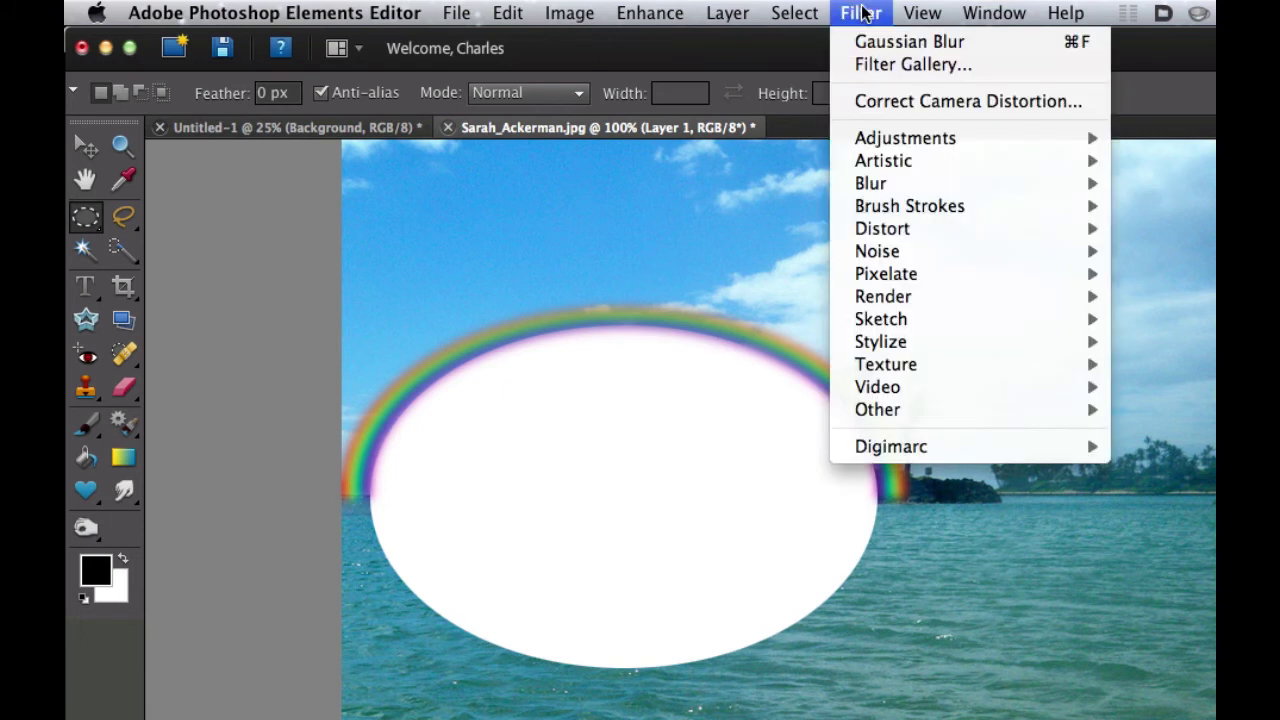
pyautogui.click(908, 42)
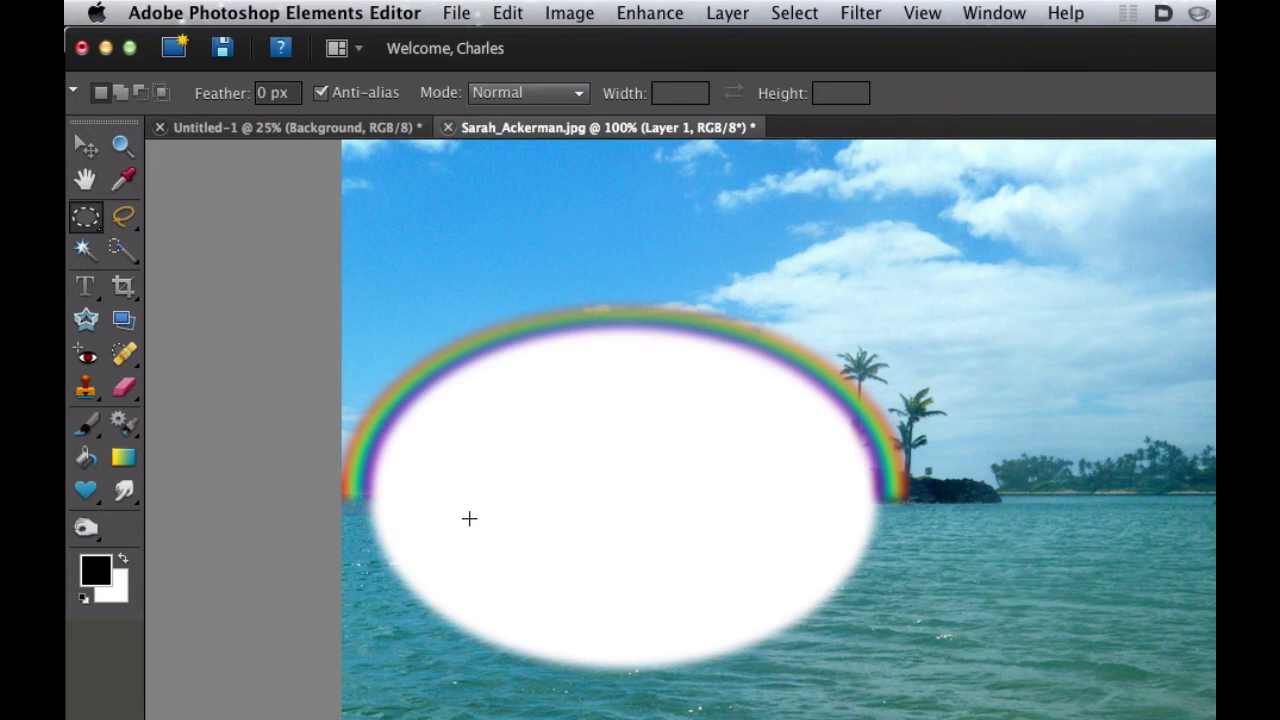
pyautogui.press('super+z')
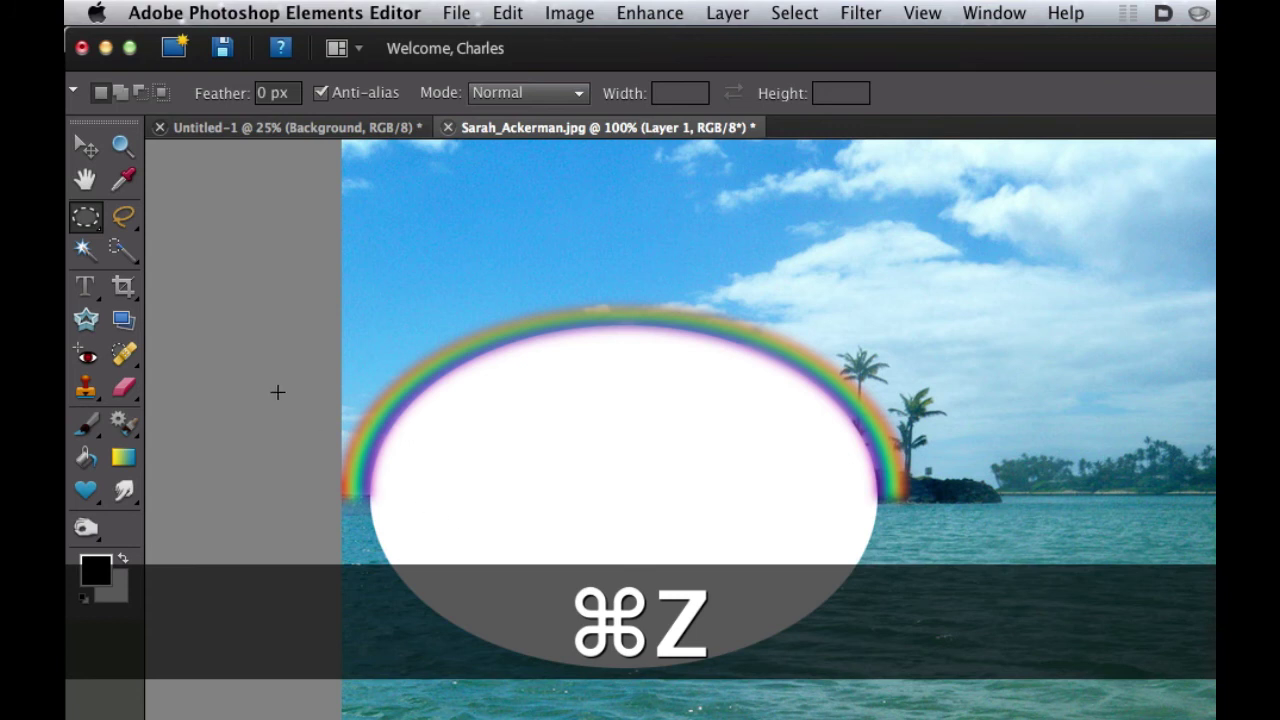
# Delete the white oval below the waterline and reapply the Gaussian blur to soften the half-dome.
pyautogui.click(86, 220)
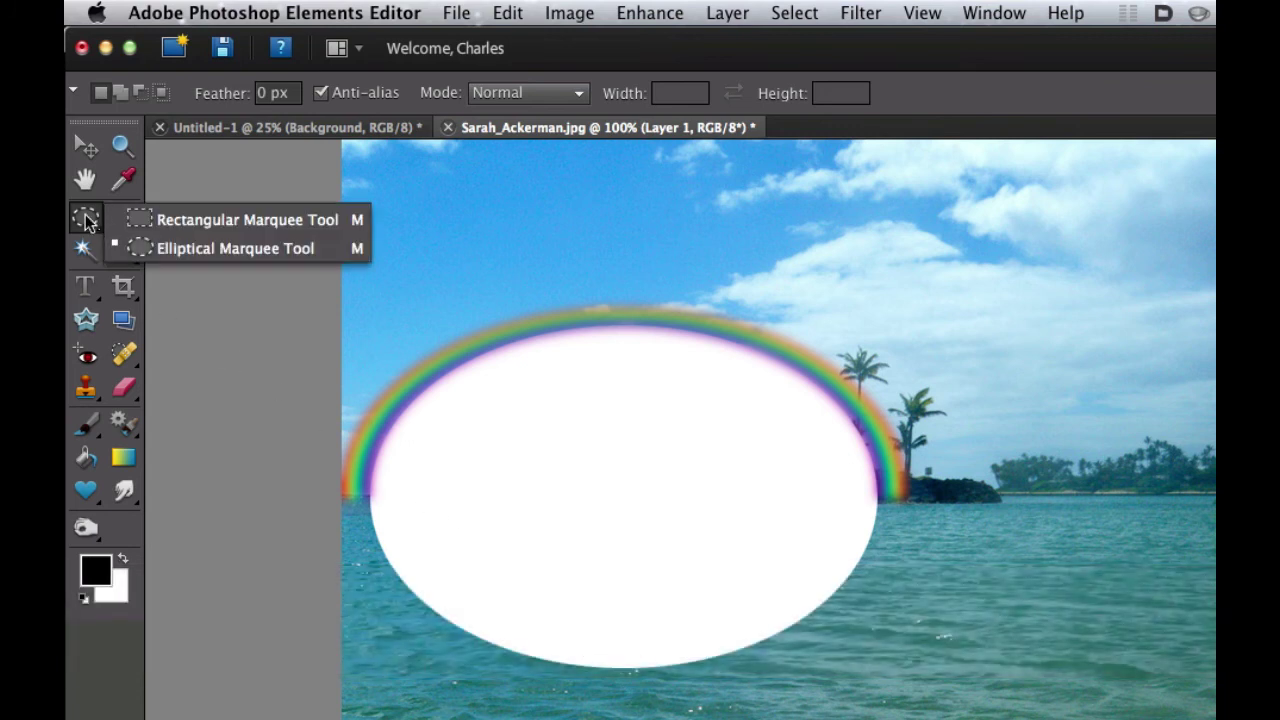
pyautogui.click(151, 218)
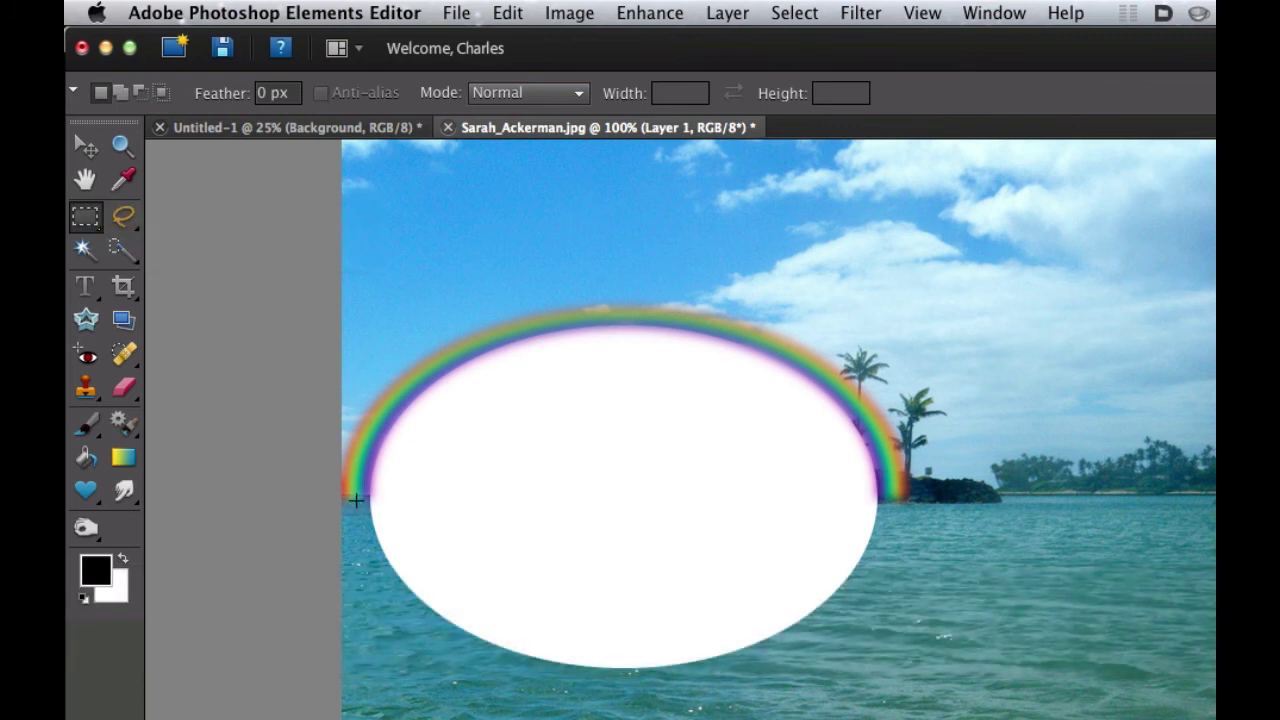
pyautogui.moveTo(355, 498); pyautogui.dragTo(1013, 719)
pyautogui.press('Delete')
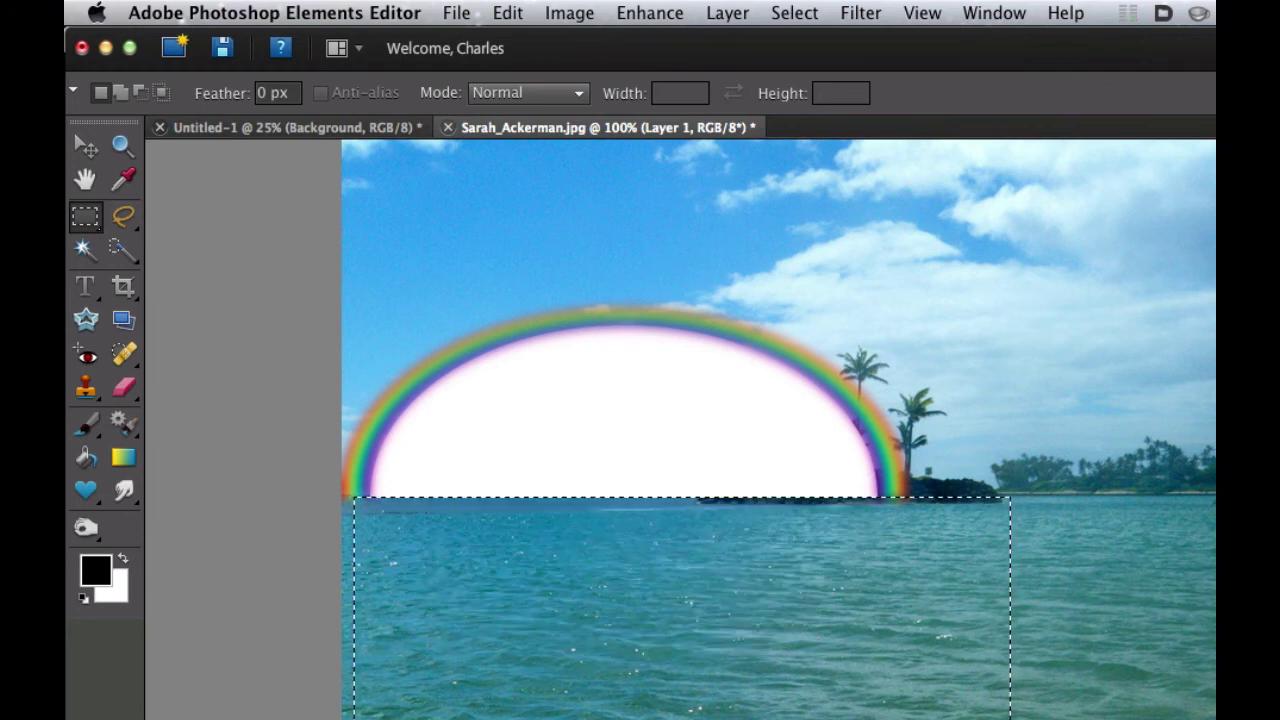
pyautogui.press('super+d')
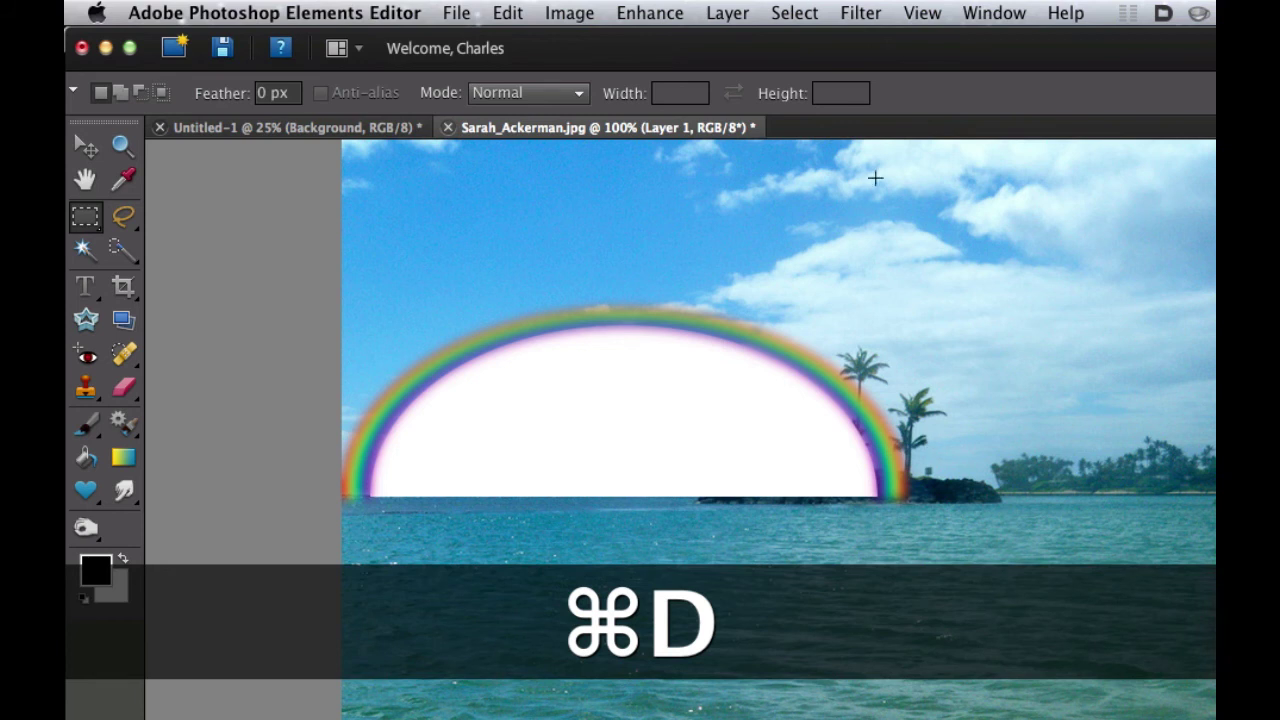
pyautogui.click(860, 12)
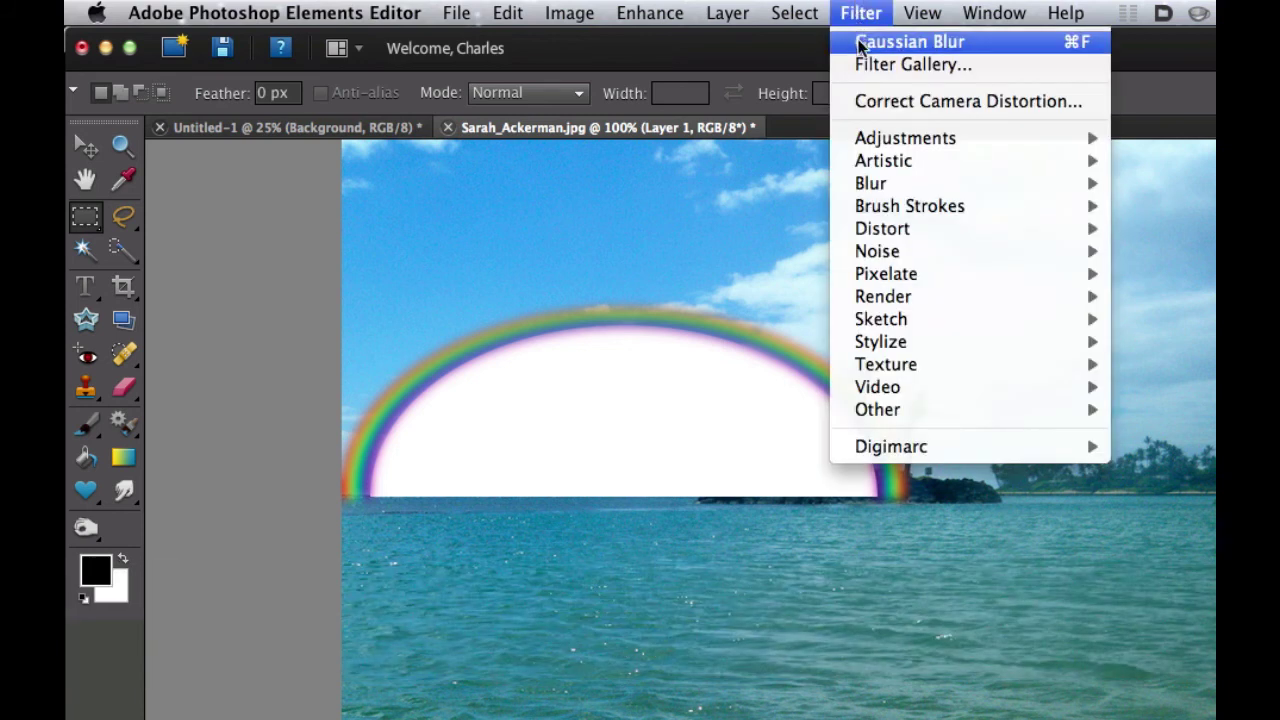
pyautogui.click(860, 42)
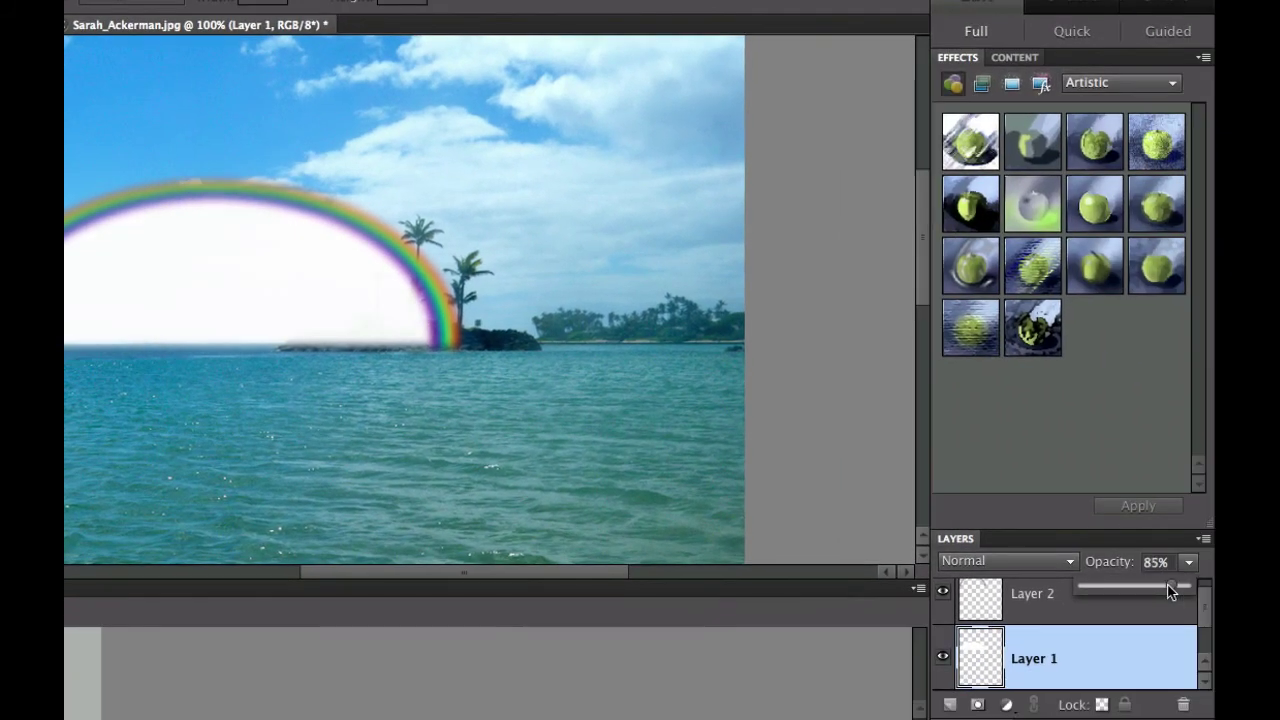
# Lower Layer 1's opacity to 25% so the white half-dome becomes a faint haze.
pyautogui.moveTo(1279, 719); pyautogui.dragTo(1279, 719)
pyautogui.moveTo(1137, 588); pyautogui.dragTo(1116, 589)
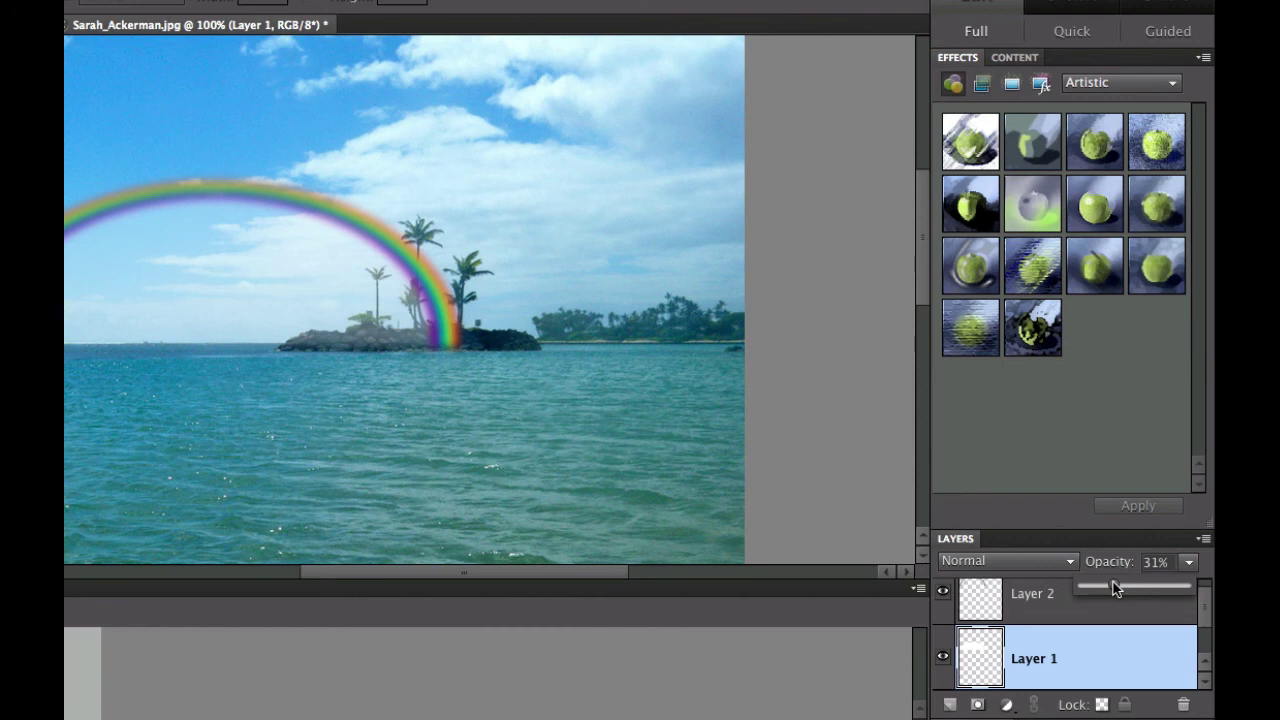
pyautogui.moveTo(1116, 589); pyautogui.dragTo(1108, 589)
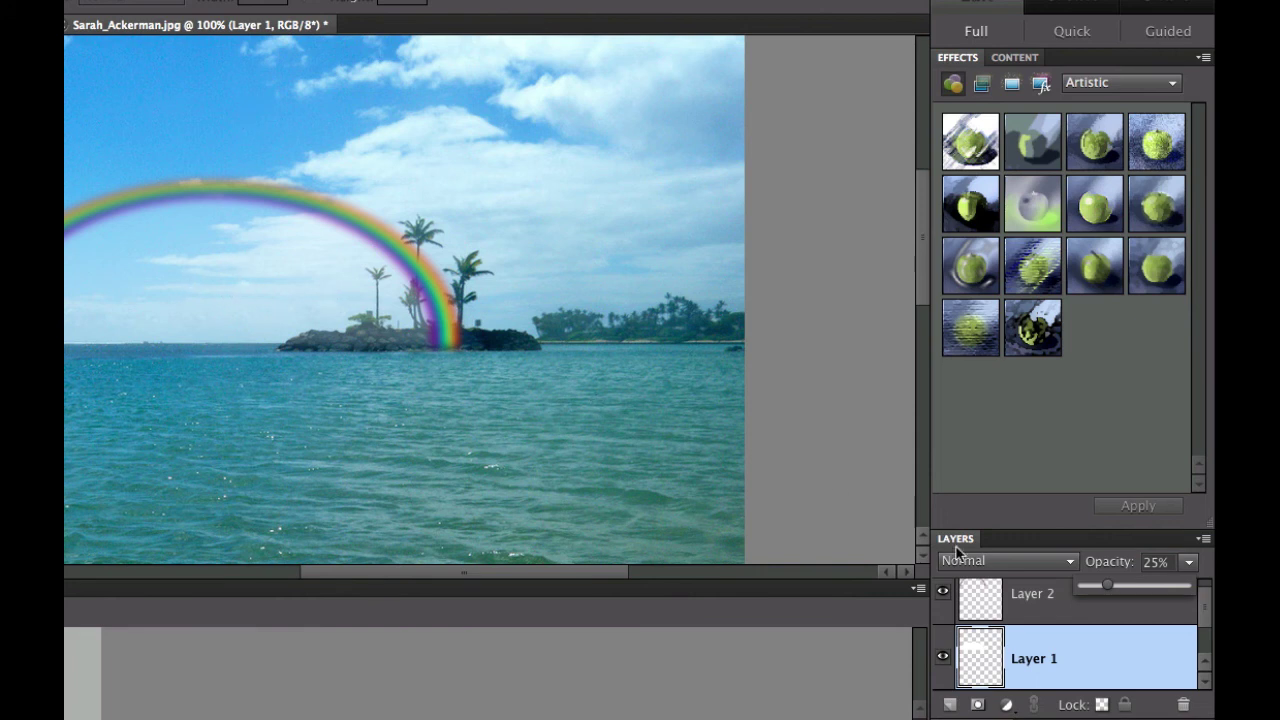
# Select Layer 2 and set the rainbow to Screen blend mode at 68% opacity.
pyautogui.click(1024, 601)
pyautogui.click(1024, 601)
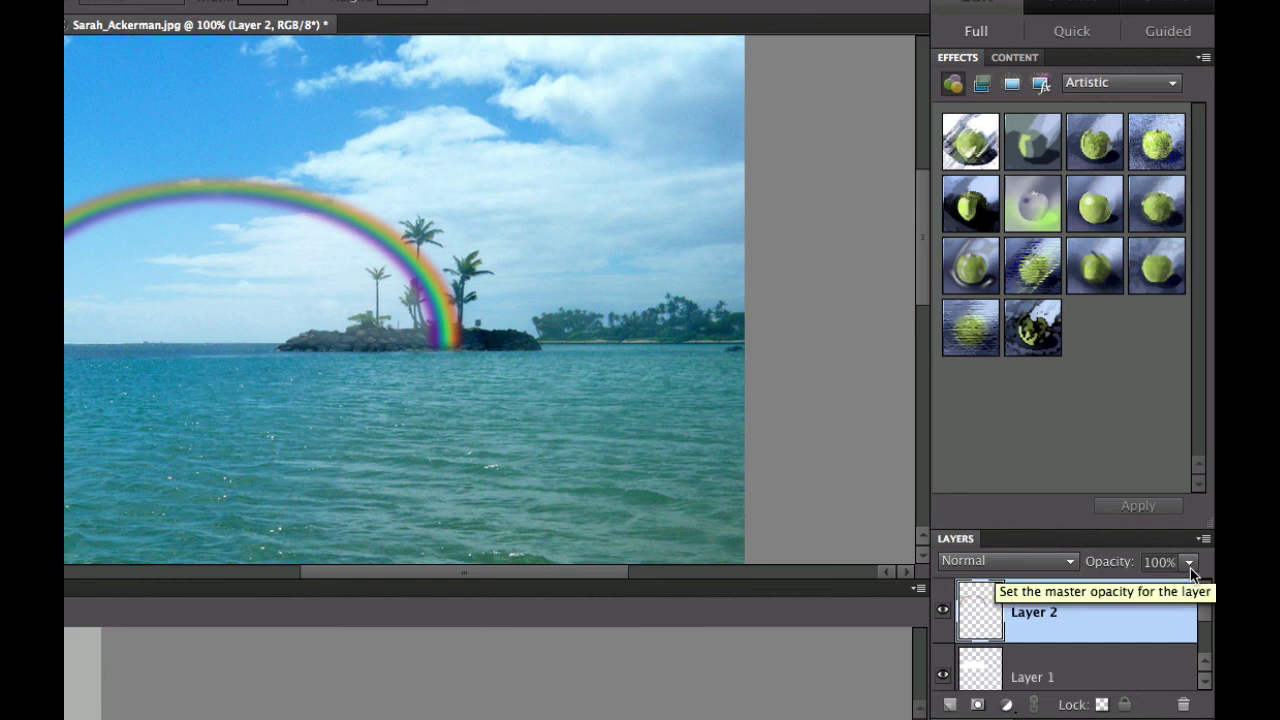
pyautogui.click(1066, 563)
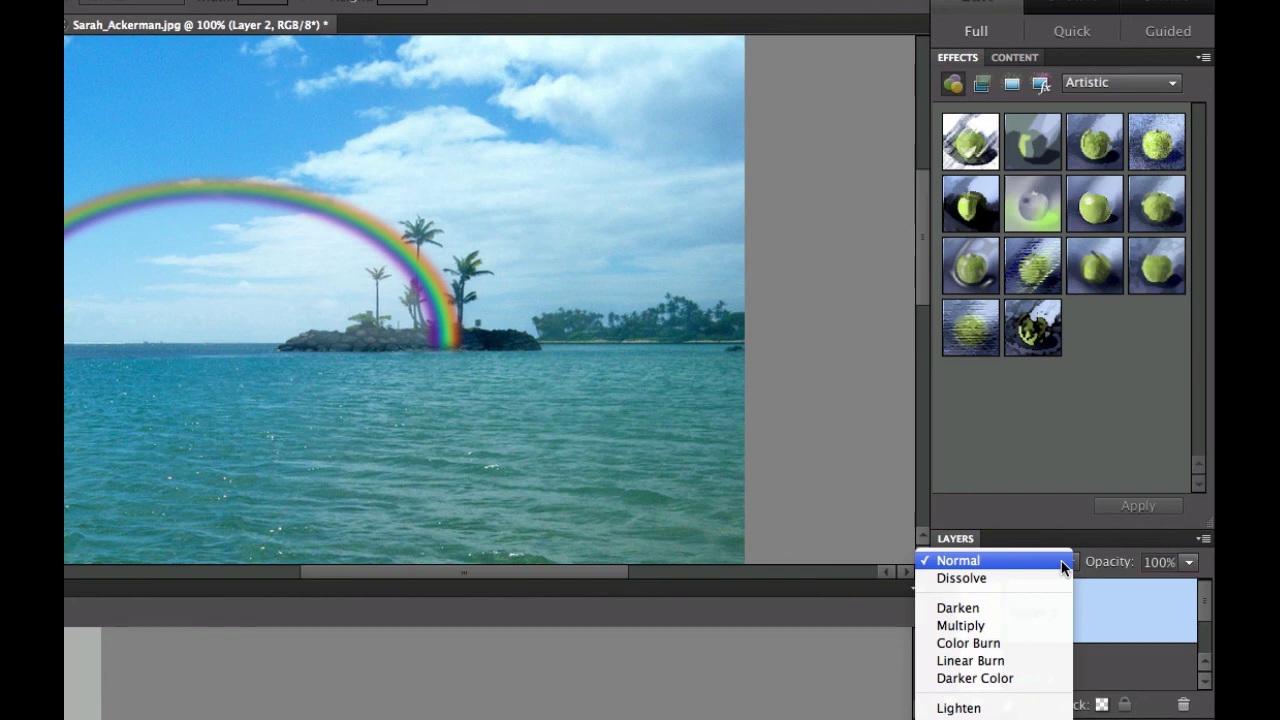
pyautogui.scroll(-3, 1041, 625)
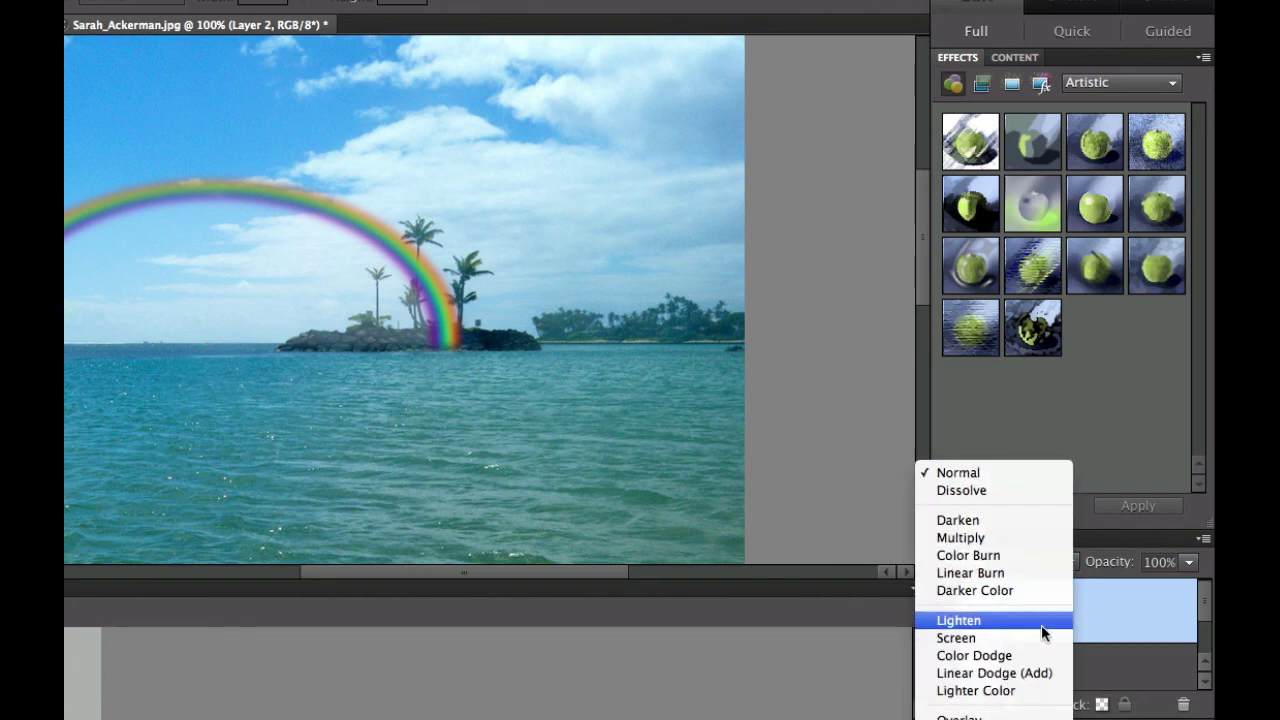
pyautogui.click(1036, 639)
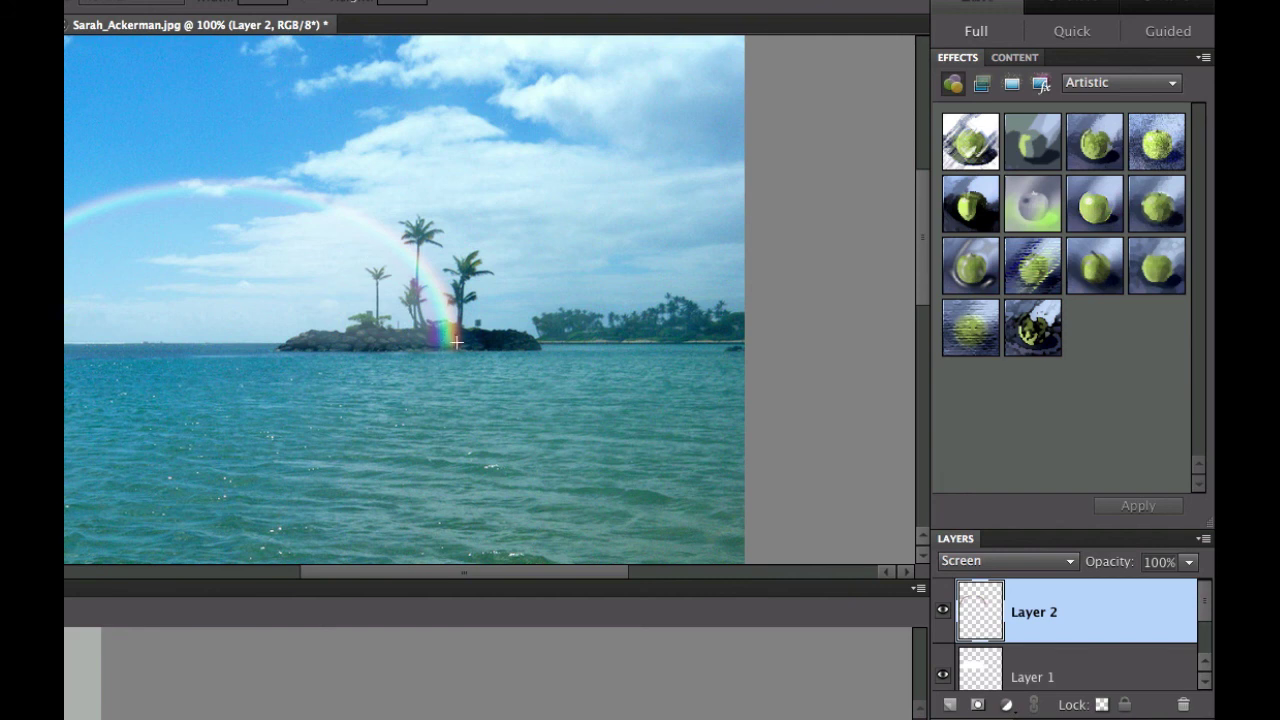
pyautogui.click(1189, 563)
pyautogui.moveTo(1189, 589); pyautogui.dragTo(1153, 584)
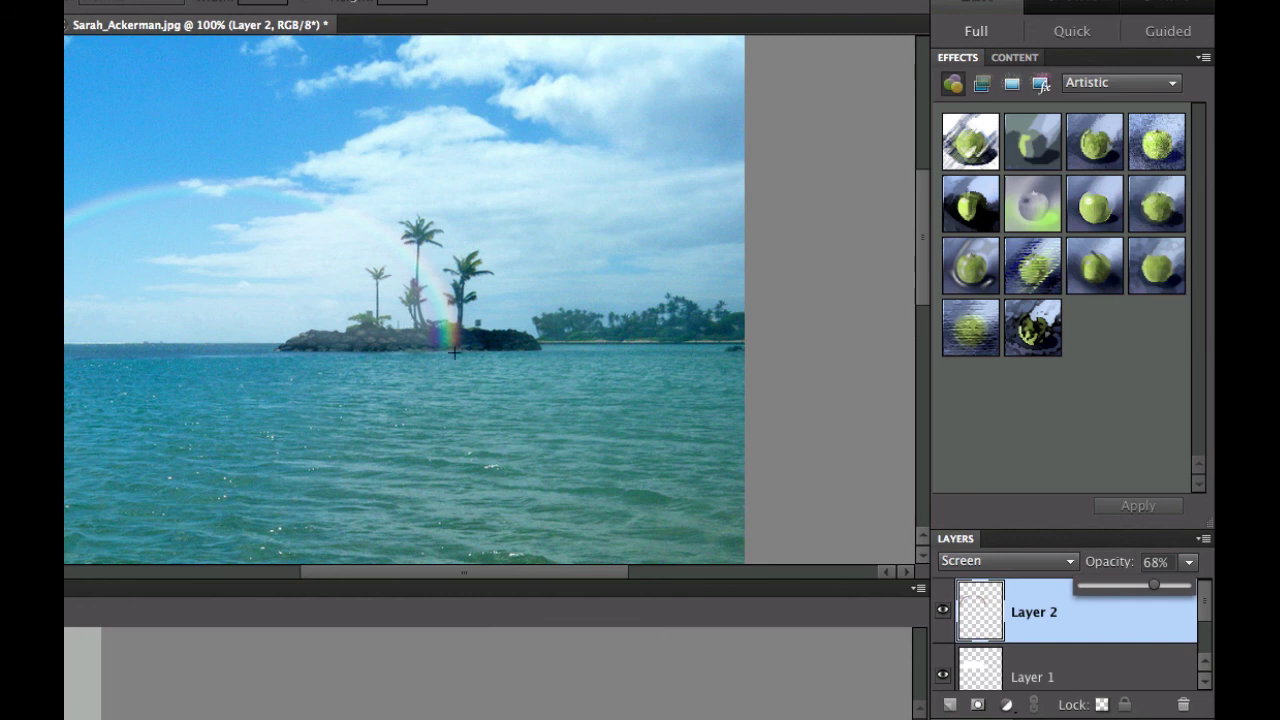
# Switch Layer 2 back to Normal blending and fade the rainbow to 27% opacity.
pyautogui.click(1009, 563)
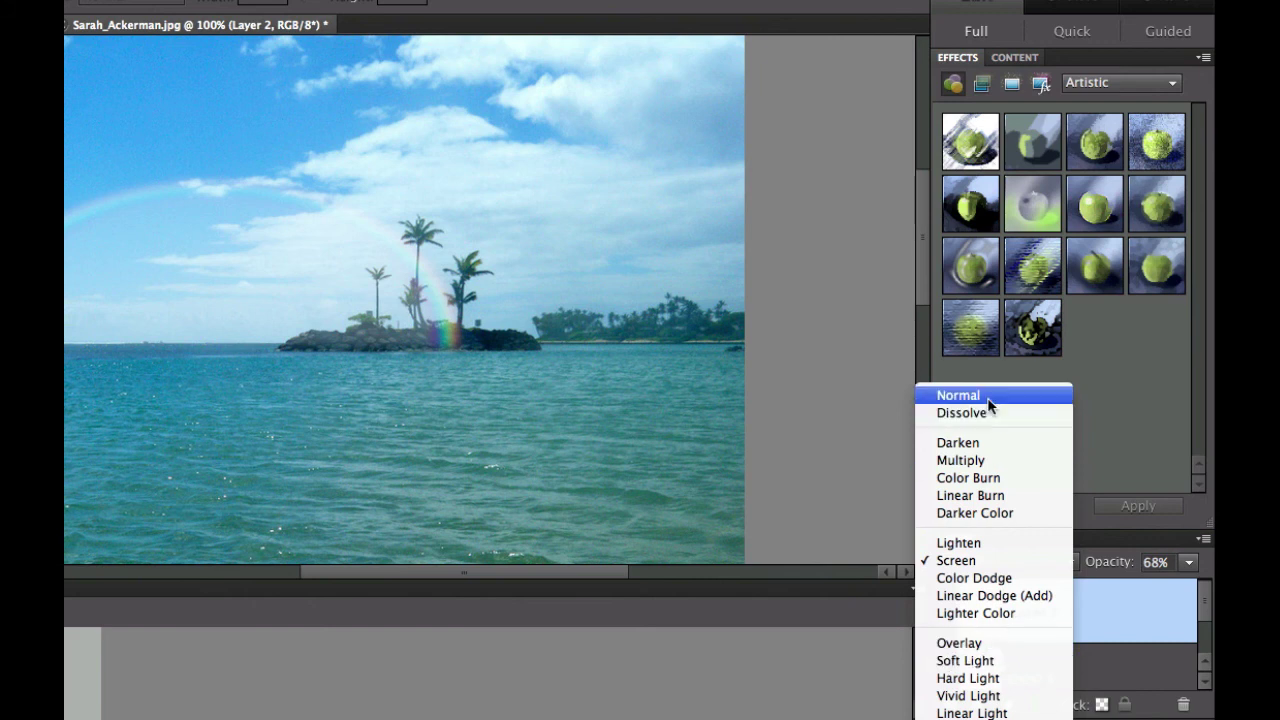
pyautogui.click(988, 398)
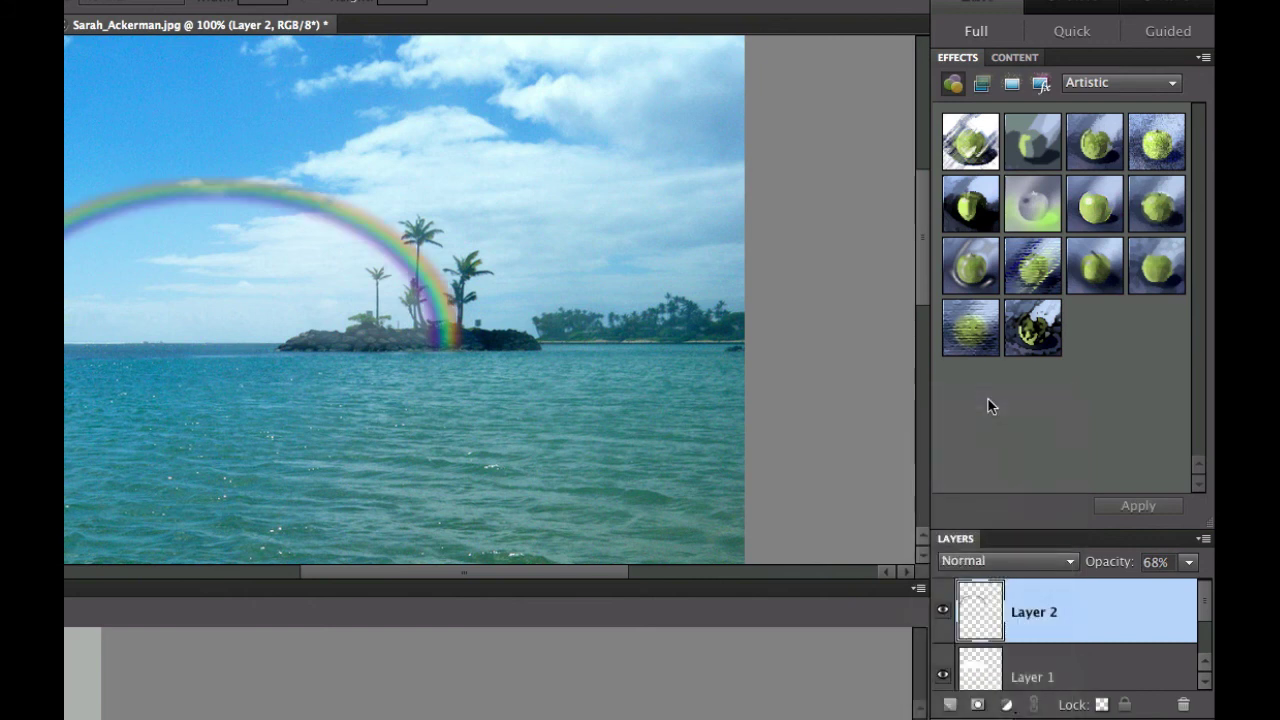
pyautogui.click(1189, 563)
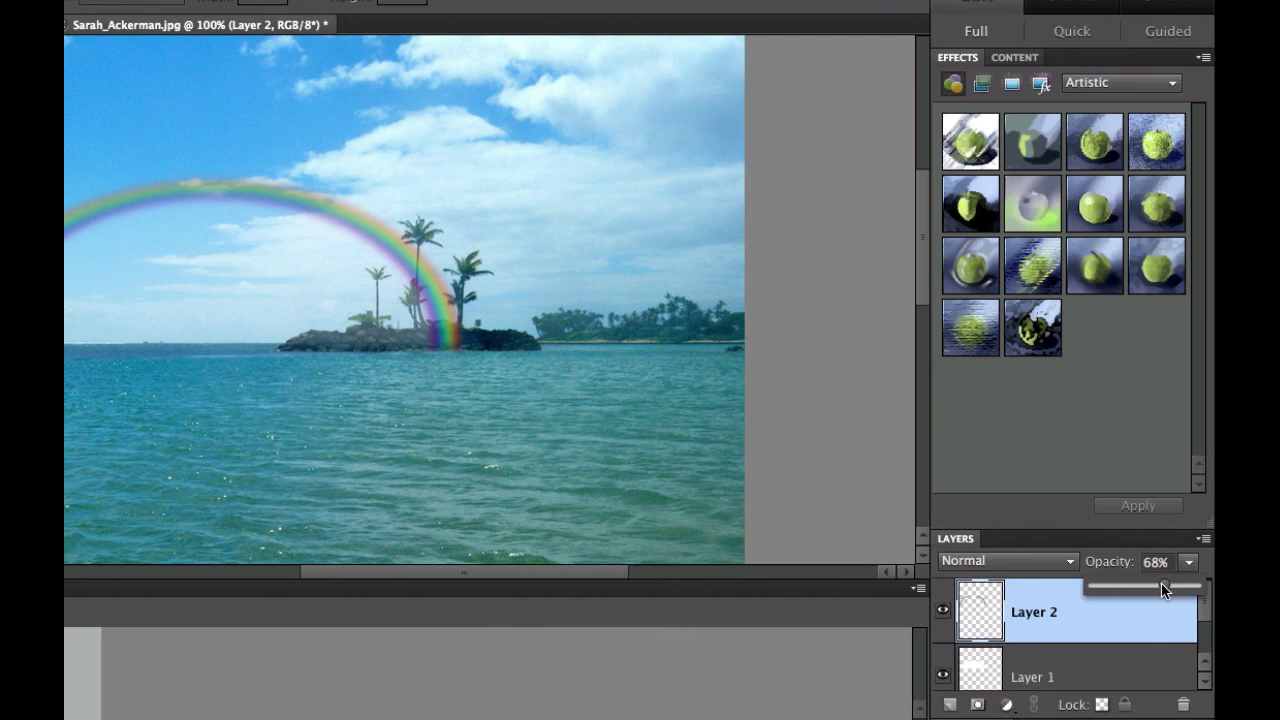
pyautogui.moveTo(1163, 589); pyautogui.dragTo(1120, 589)
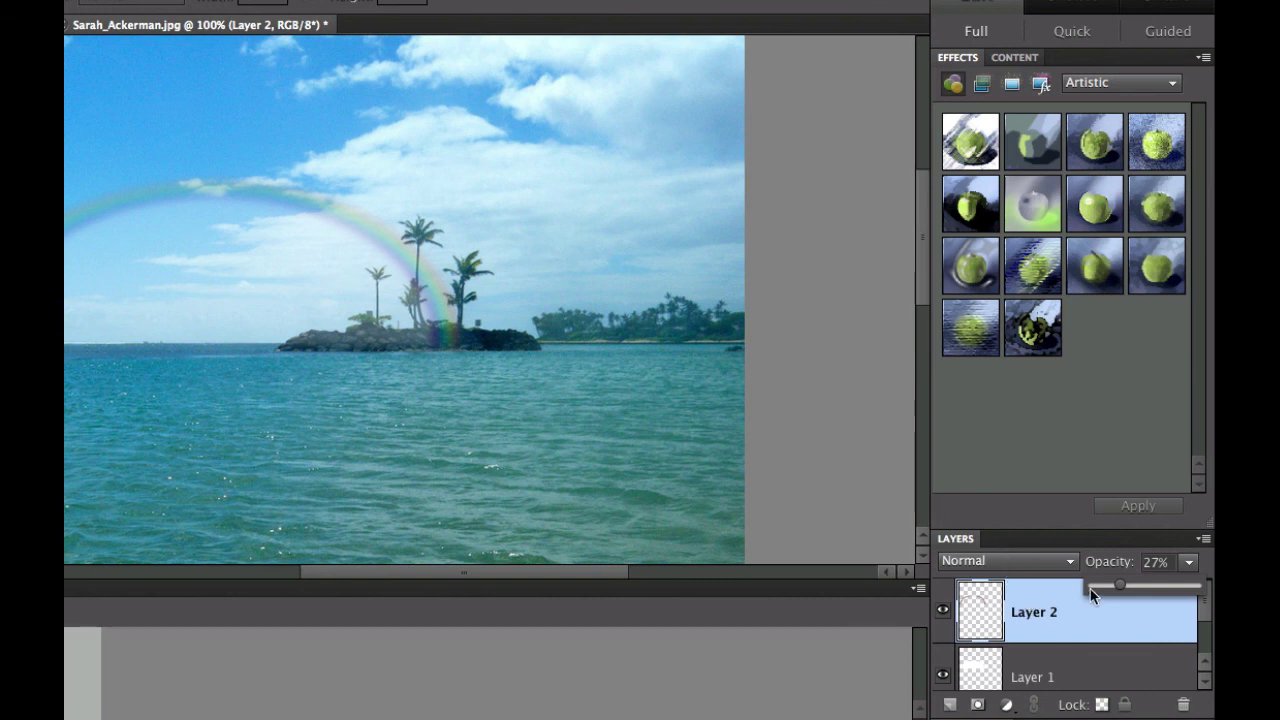
pyautogui.click(1001, 509)
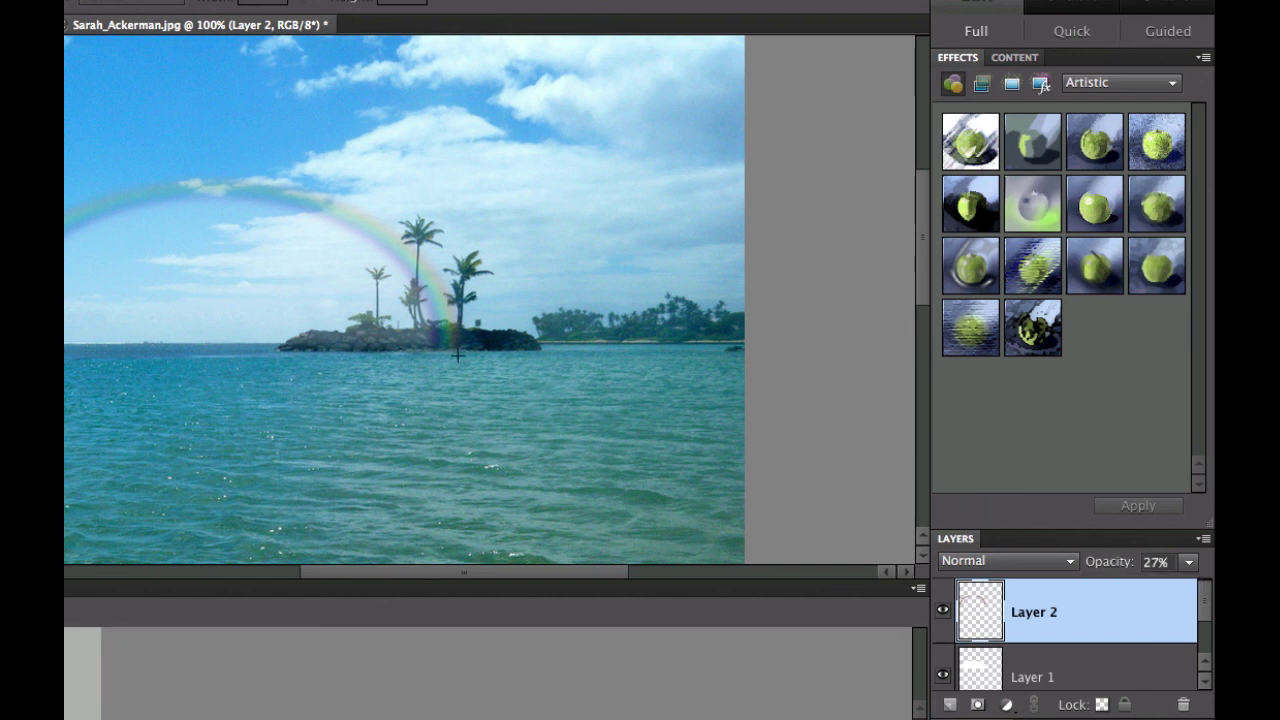